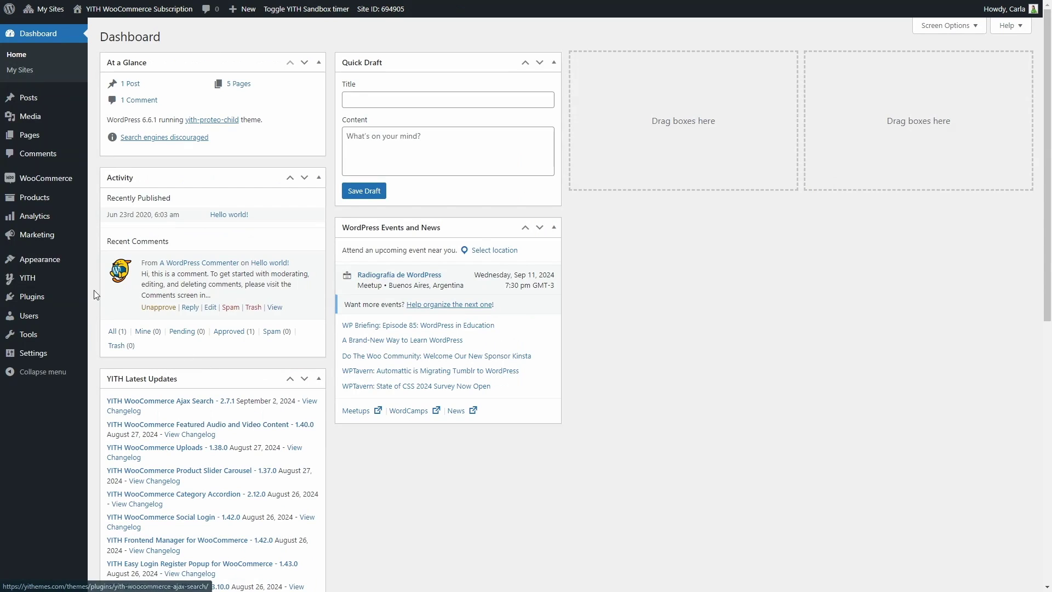
Open the YITH Subscription plugin's module list and go to the Subscription box settings.
mouse_move(64, 278)
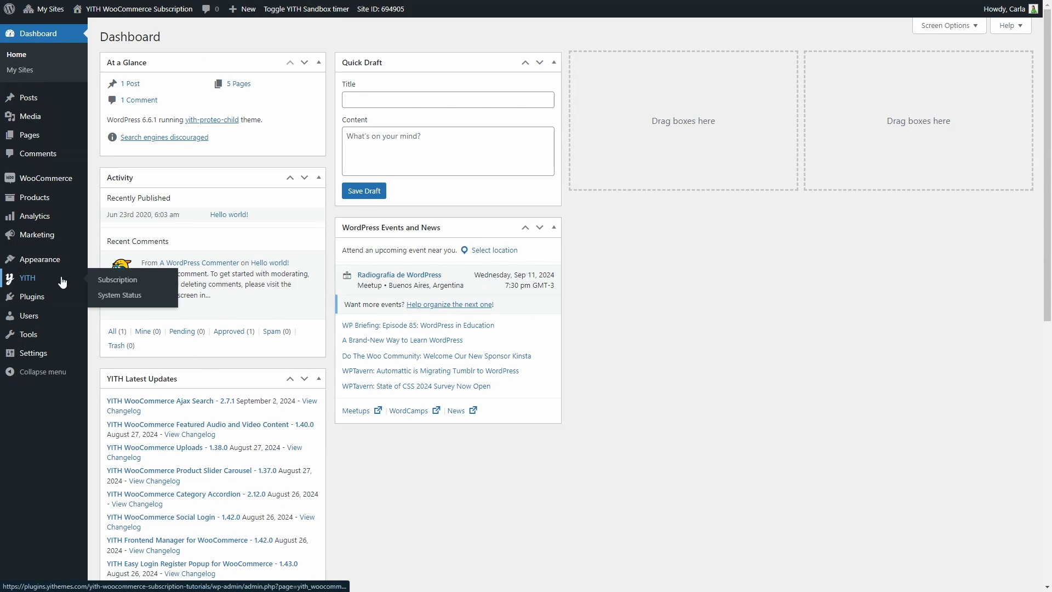
click(109, 281)
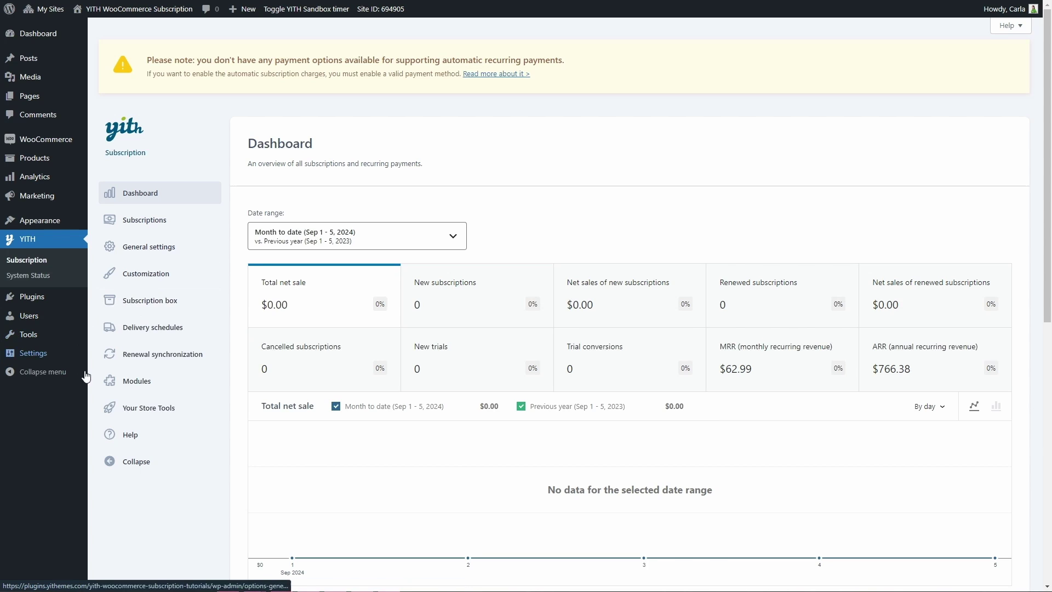
click(118, 382)
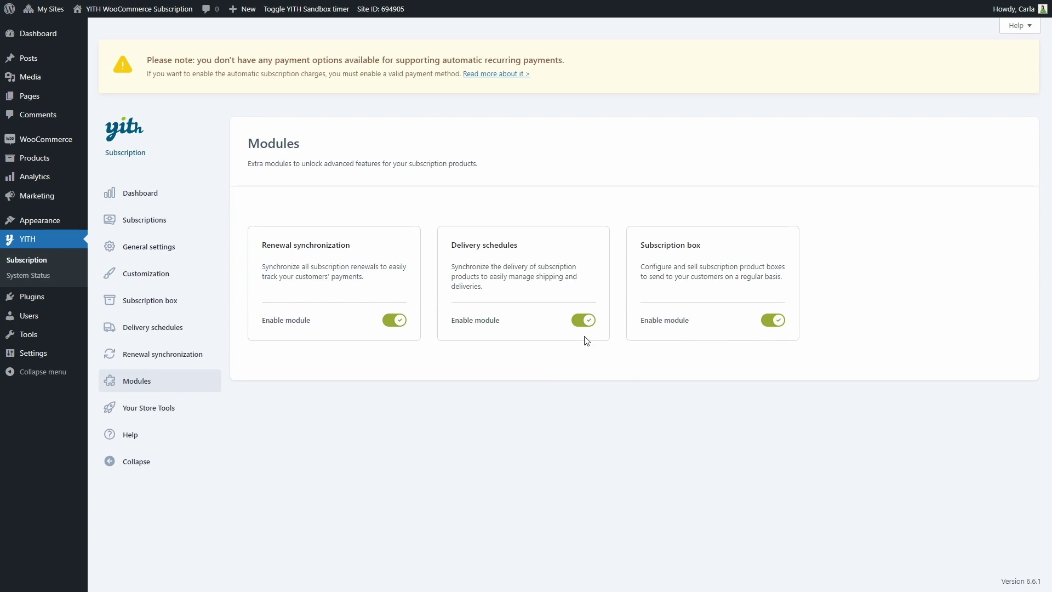
click(153, 303)
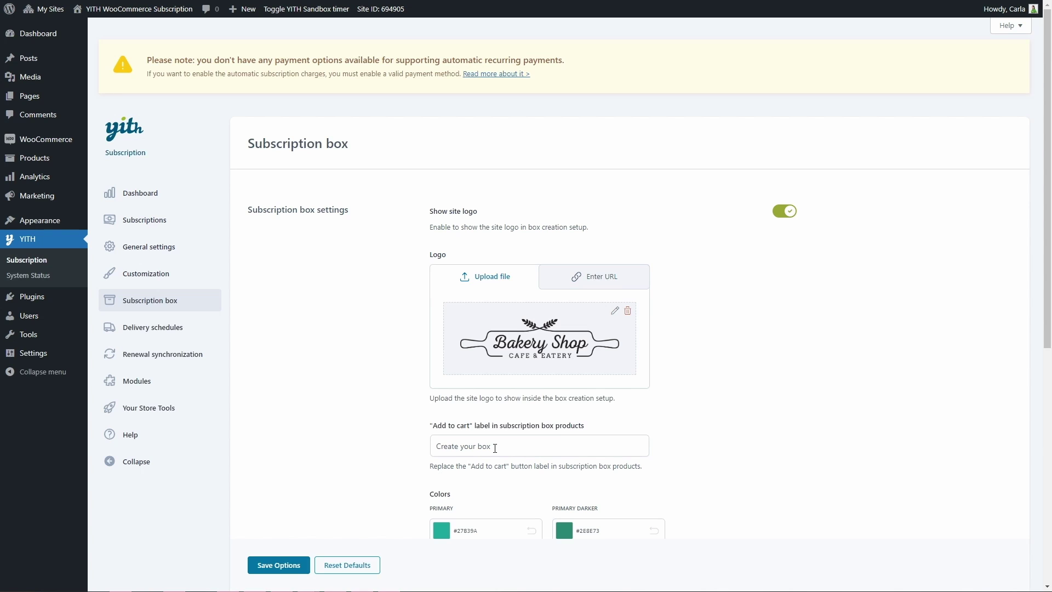
Set the number of products to show per page in the subscription box to 10.
scroll(495, 448, down, 5)
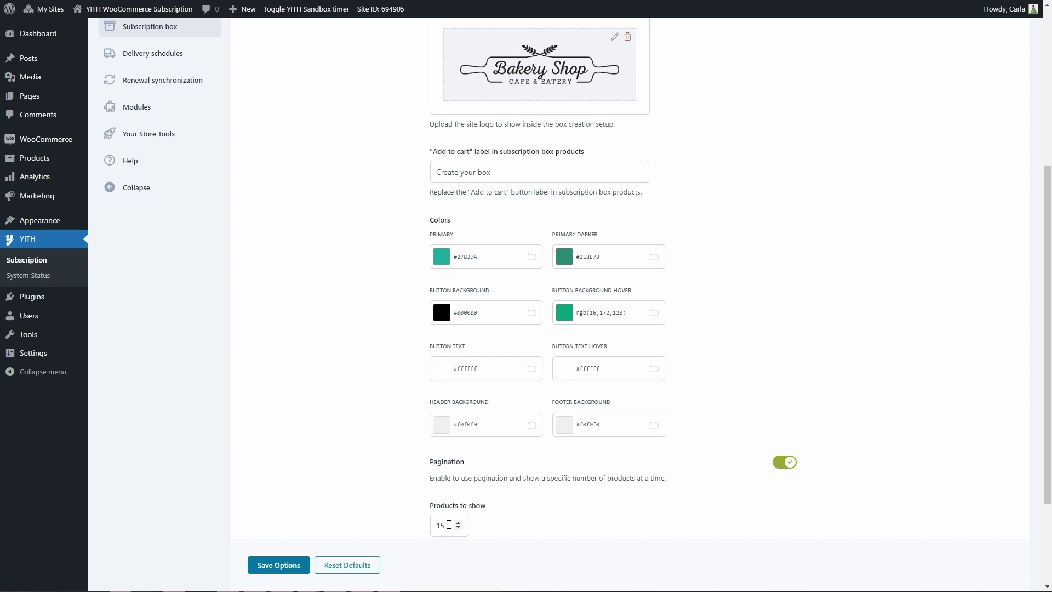
click(449, 525)
scroll(449, 525, down, 3)
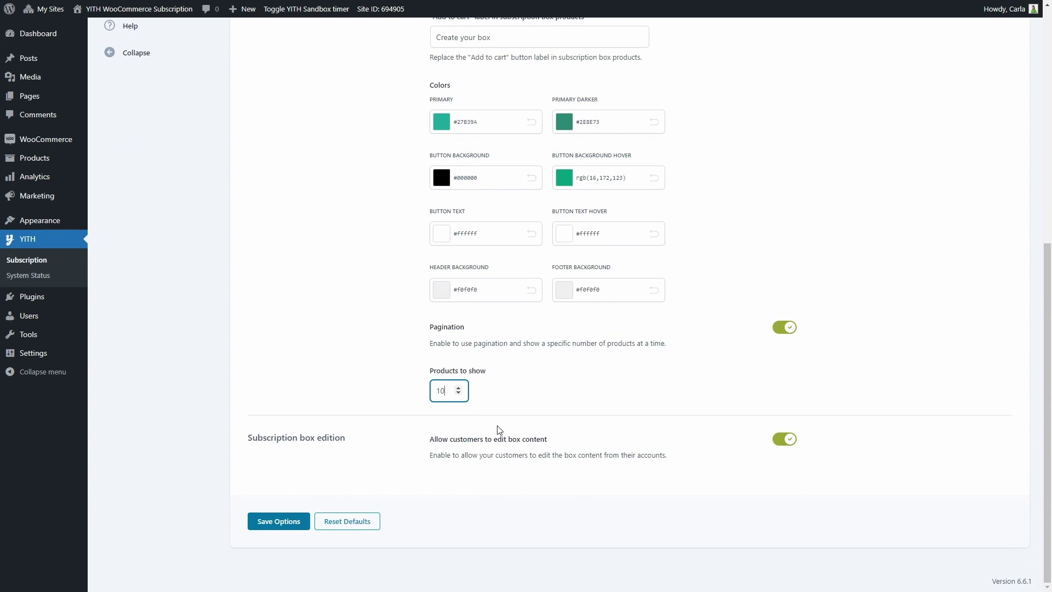
click(569, 448)
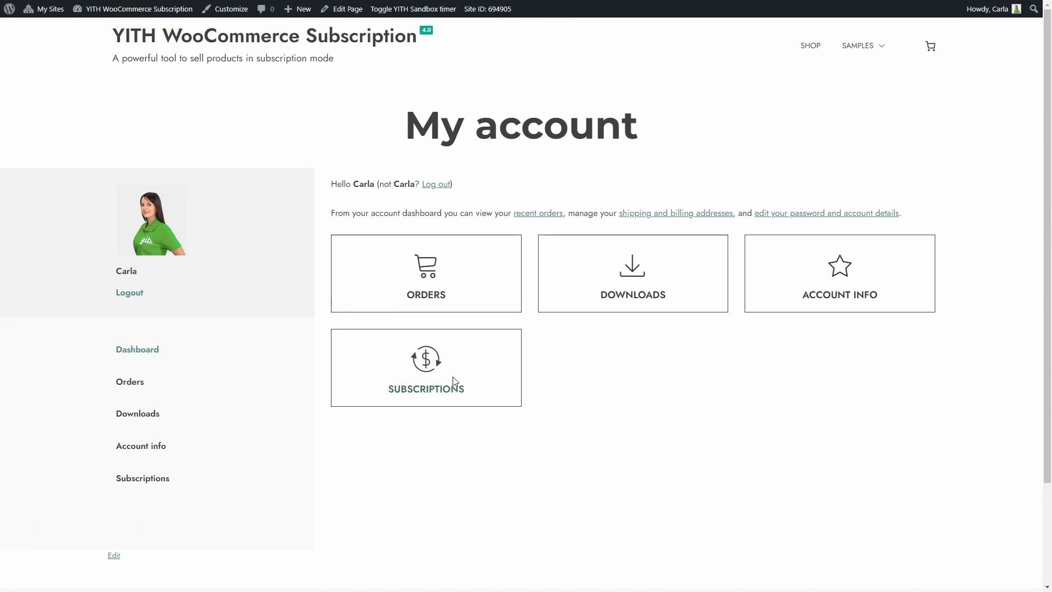
Open the Pastry Box - Weekly Subscription in the customer account and start editing its box content.
click(429, 389)
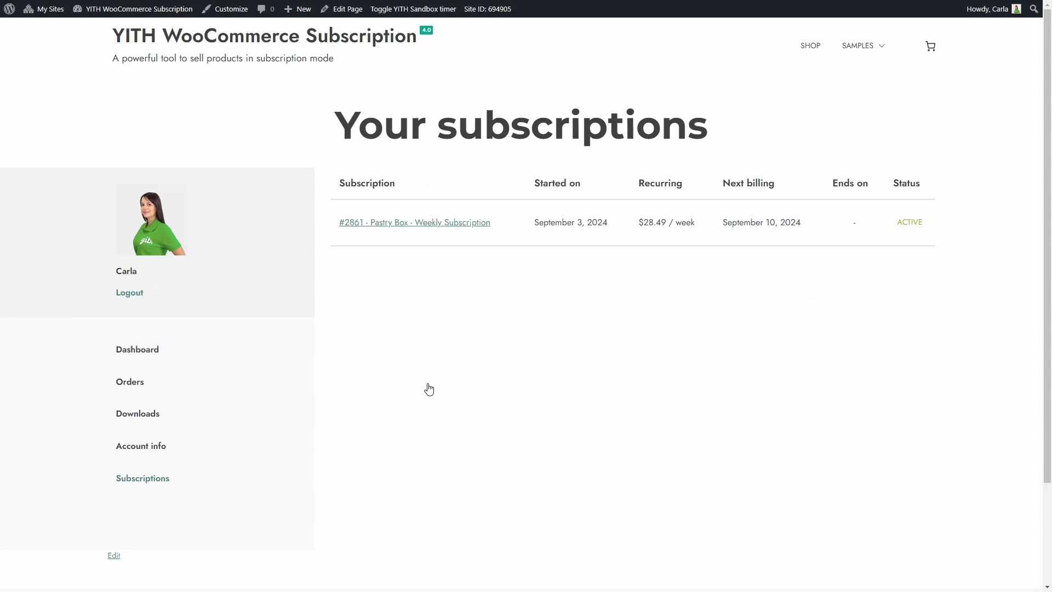
click(393, 225)
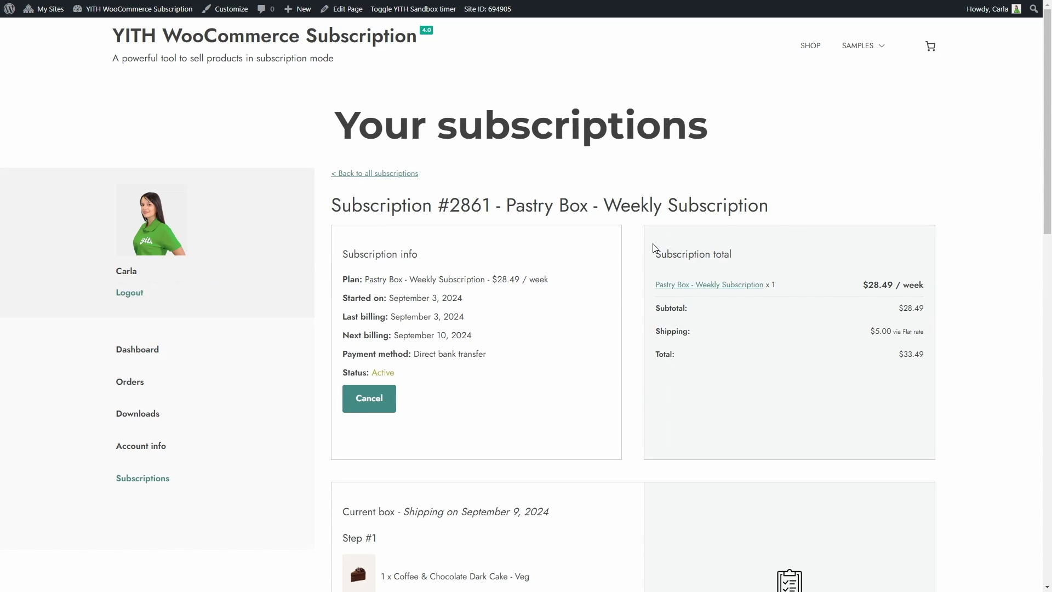
scroll(547, 320, down, 5)
scroll(320, 422, down, 1)
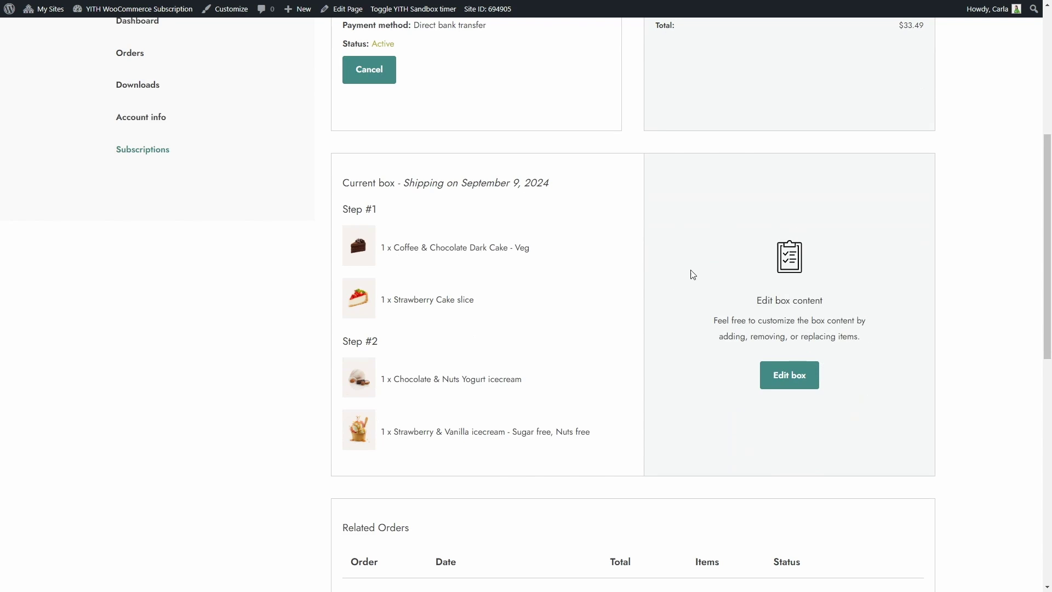
click(796, 385)
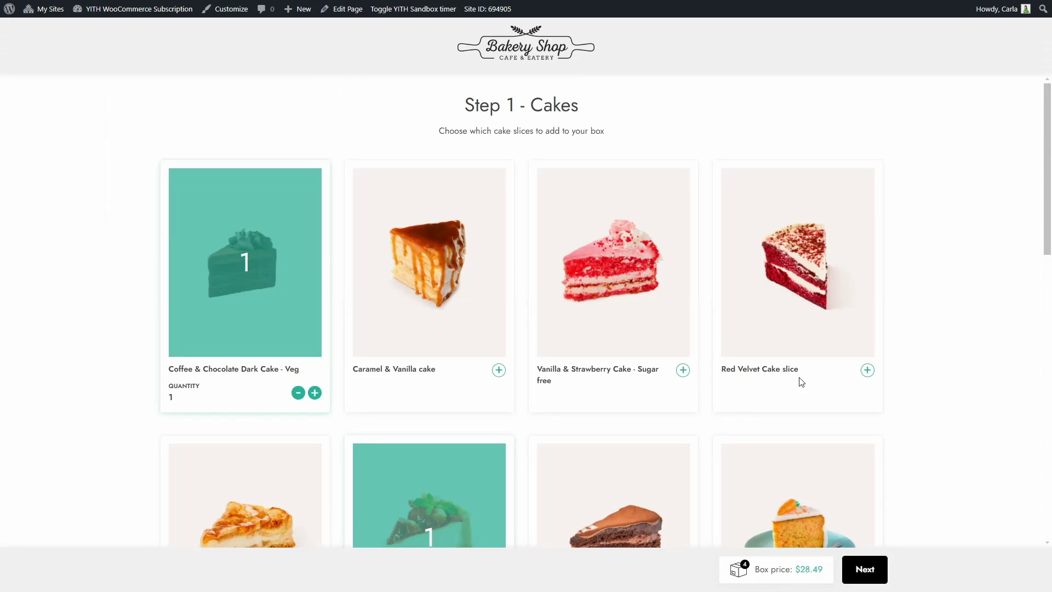
Replace the Strawberry Cake slice in the box with one Carrot Cake slice - Veg & Sugar free.
scroll(193, 409, down, 5)
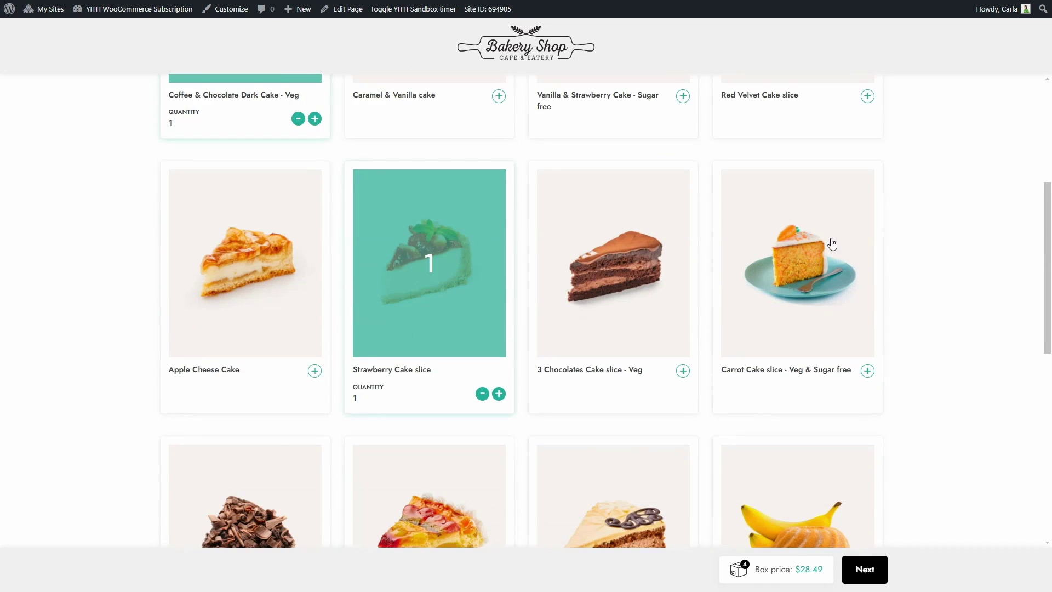
scroll(829, 242, up, 4)
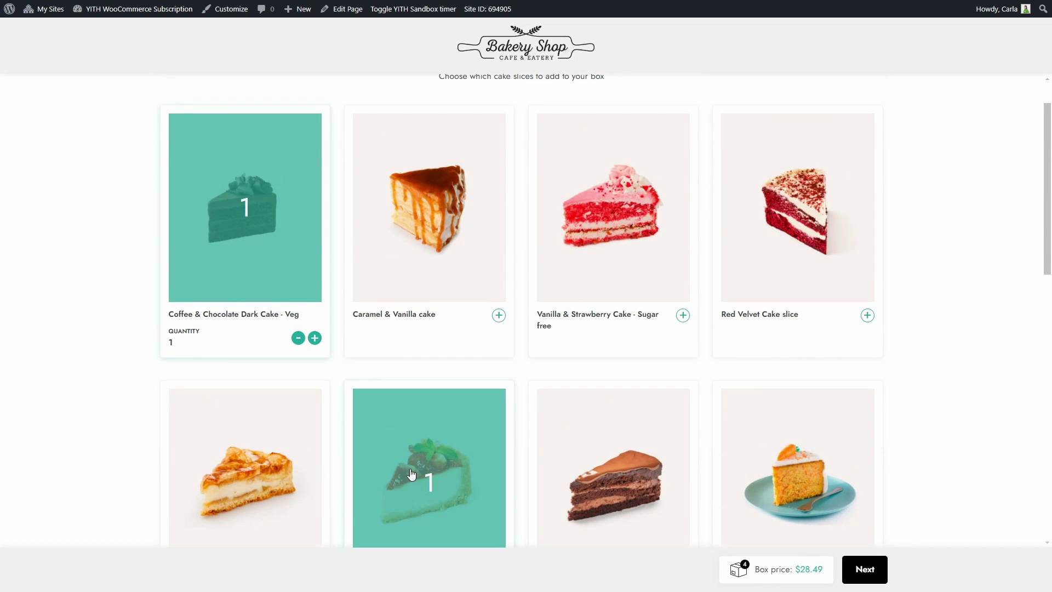
scroll(411, 474, down, 2)
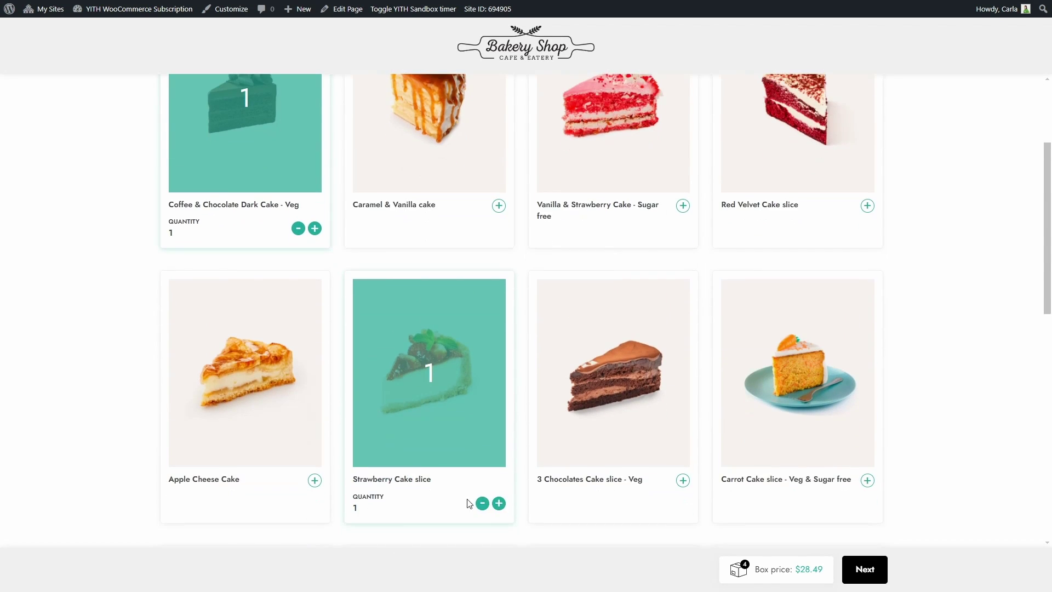
click(478, 503)
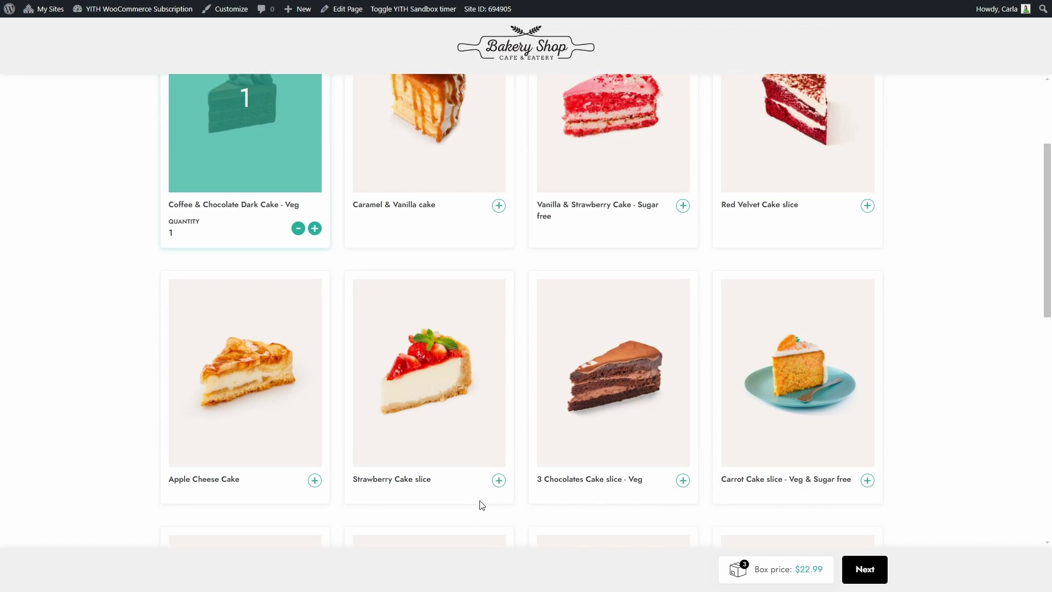
click(868, 480)
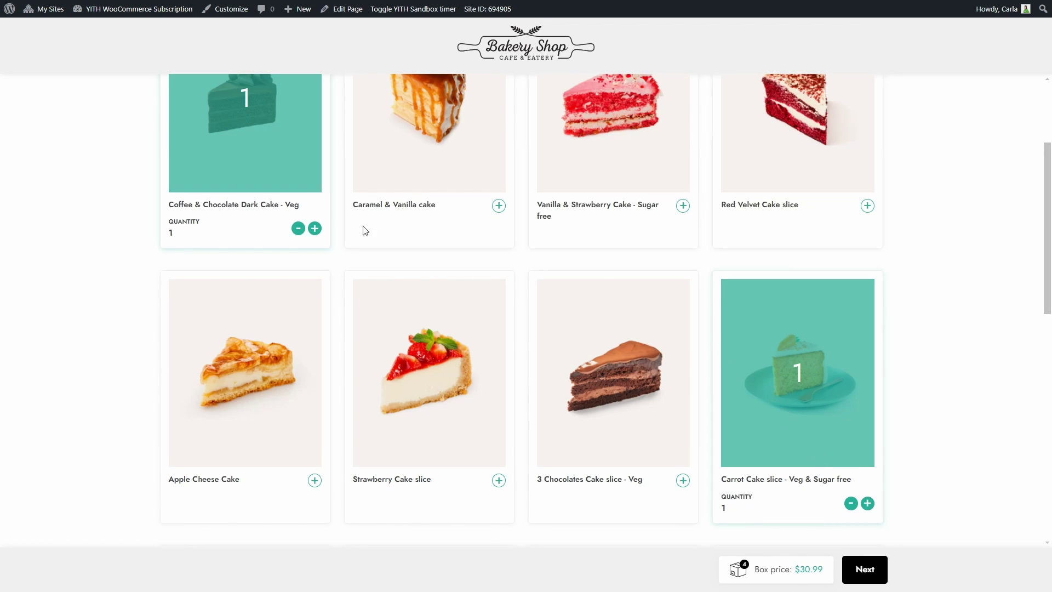
Raise the Coffee & Chocolate Dark Cake quantity to 2, add one Caramel & Vanilla cake, and proceed past the cakes and ice cream steps.
click(314, 229)
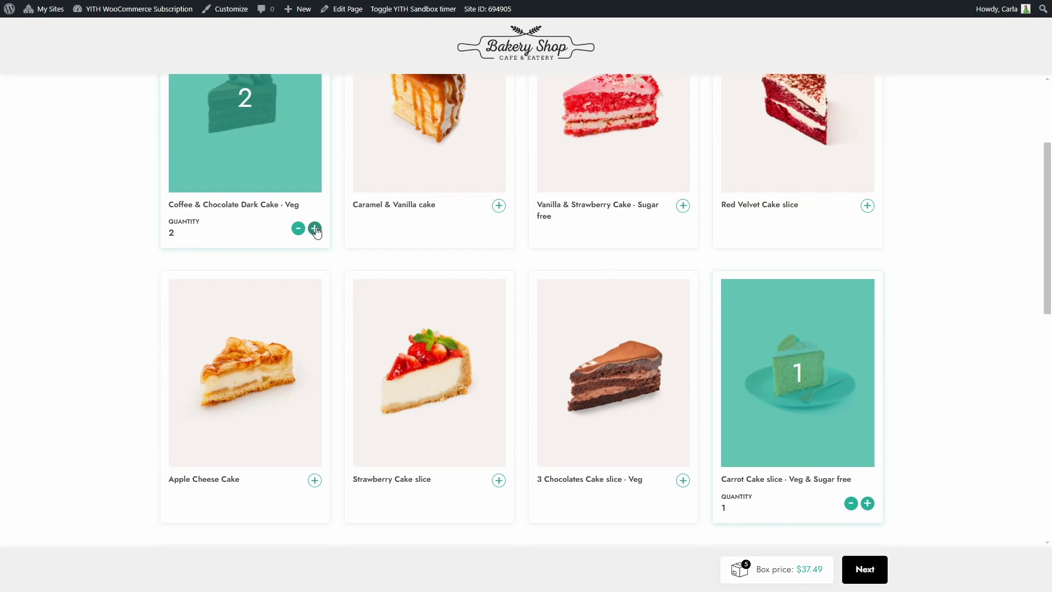
click(498, 206)
scroll(501, 208, up, 3)
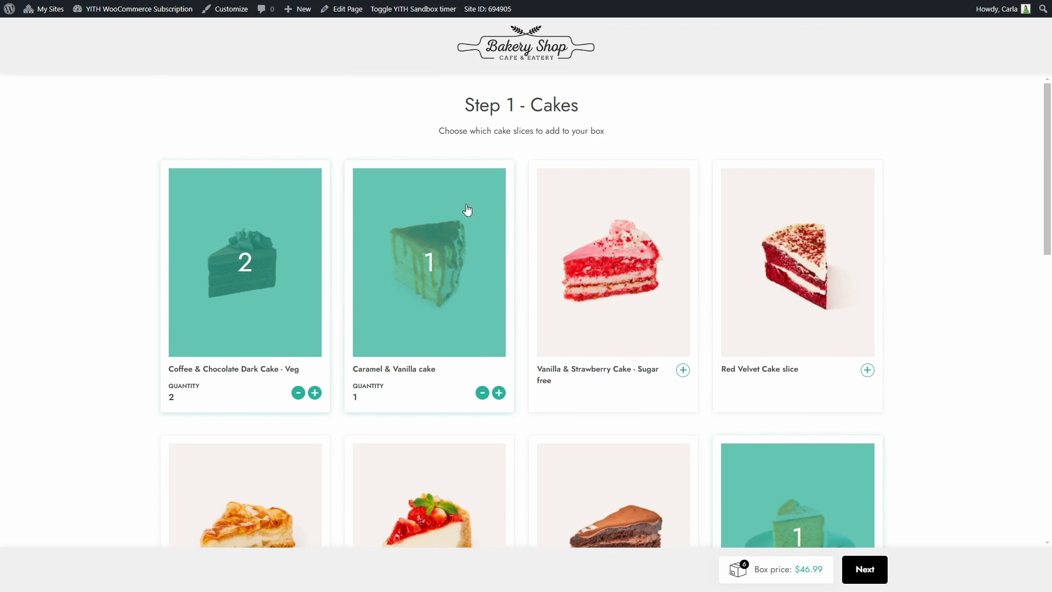
click(865, 570)
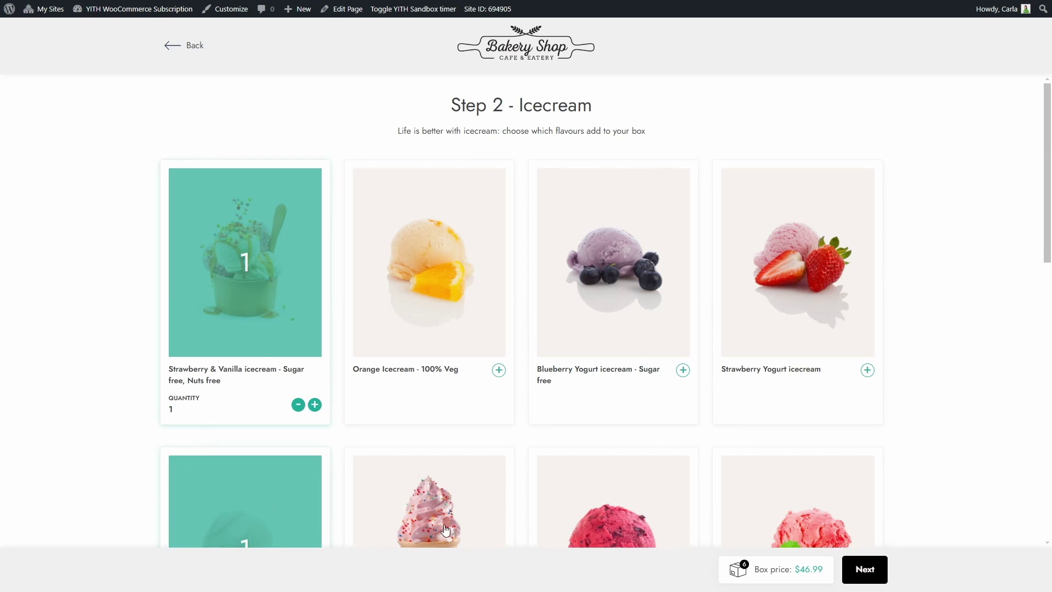
click(861, 569)
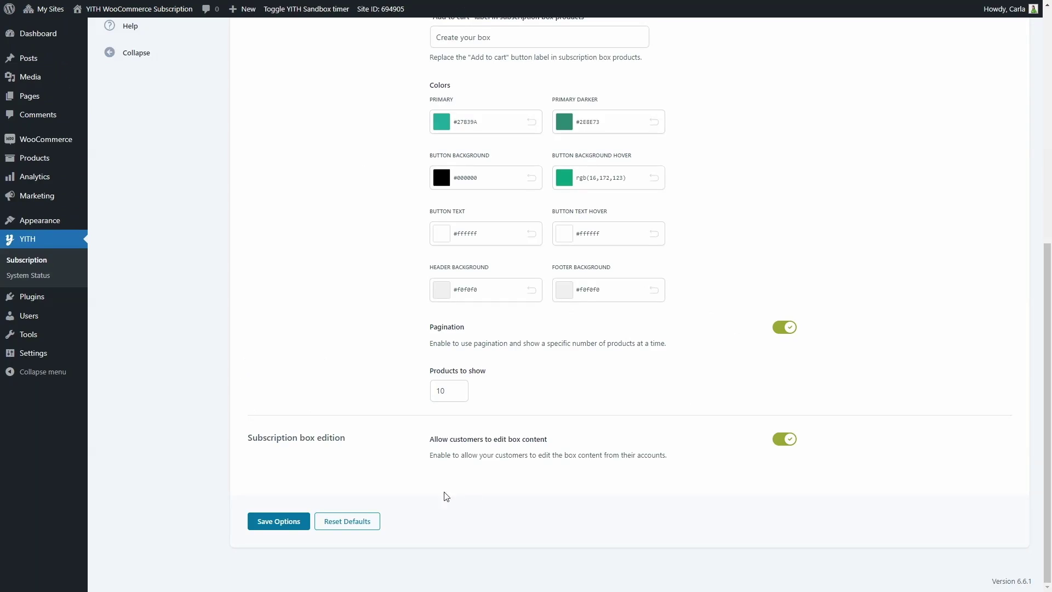
Save the subscription box options and start a new product named "Pastry Box Subscription".
click(278, 522)
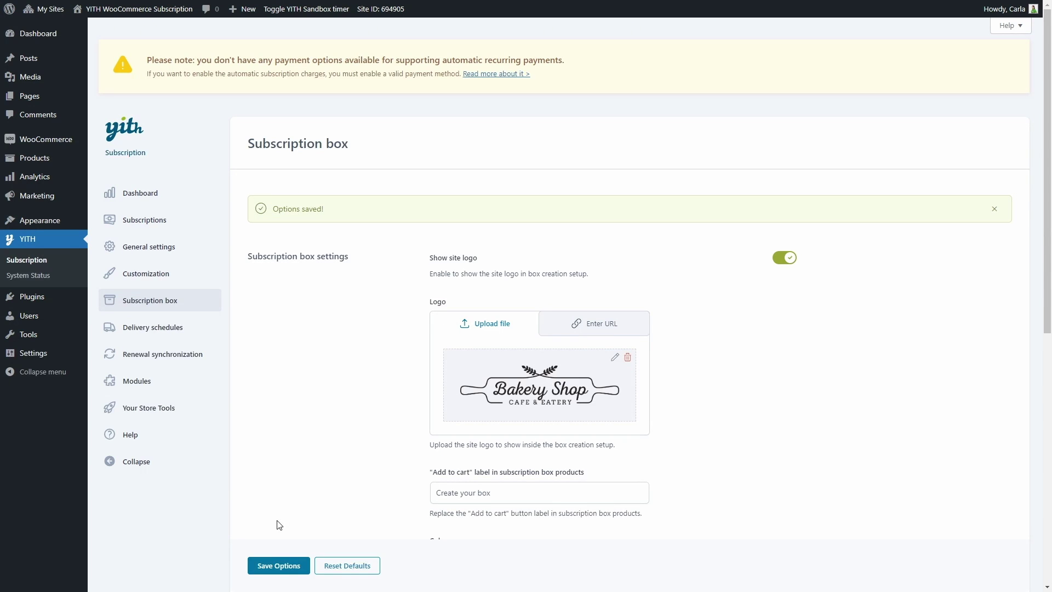
mouse_move(55, 164)
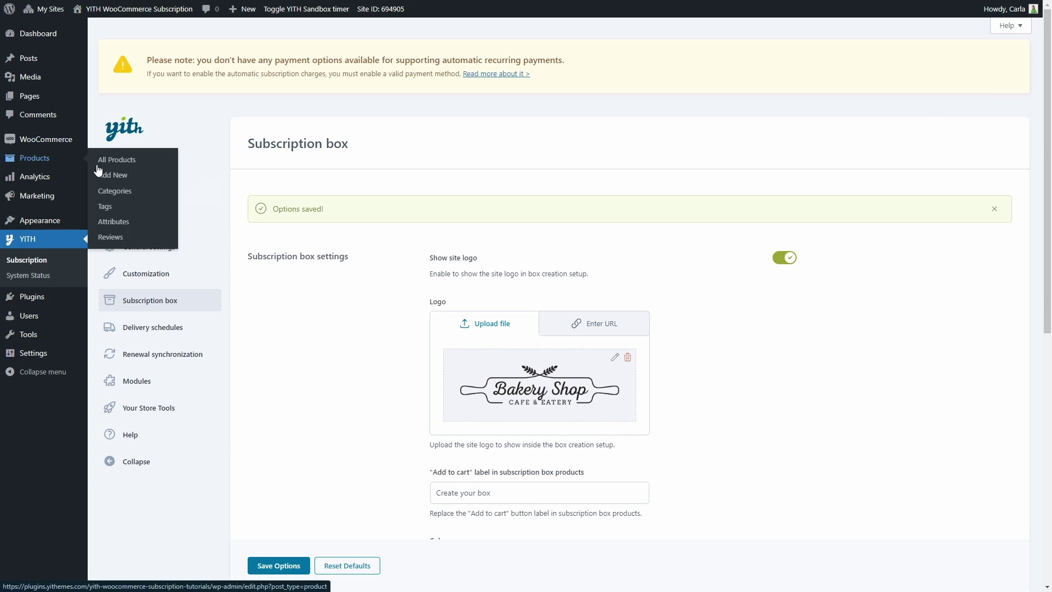
click(110, 177)
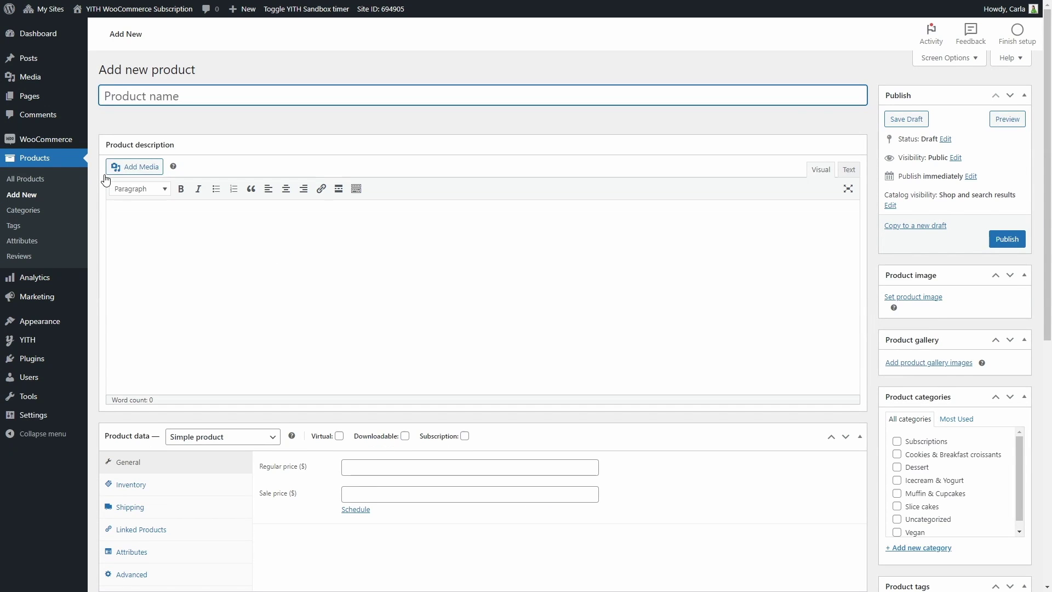
text(Pastry Box Subscription)
Write the product short description: Click on "Create your box" to create your own subscription box with our most popular pastries.
scroll(192, 107, down, 8)
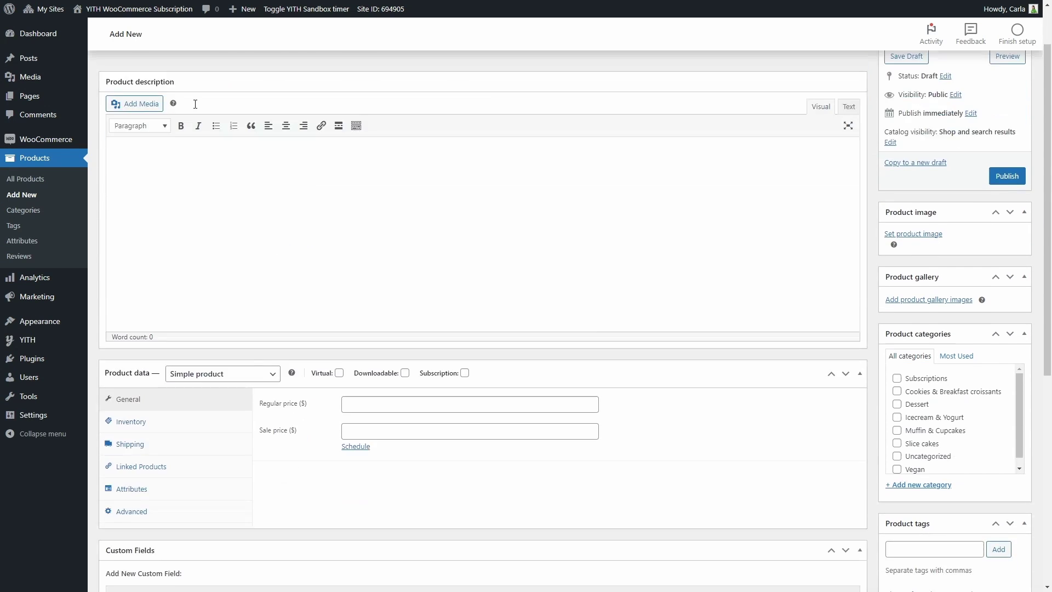
click(173, 451)
text(Click on "Create your box" to create your own subscription box with our most popular pastries.)
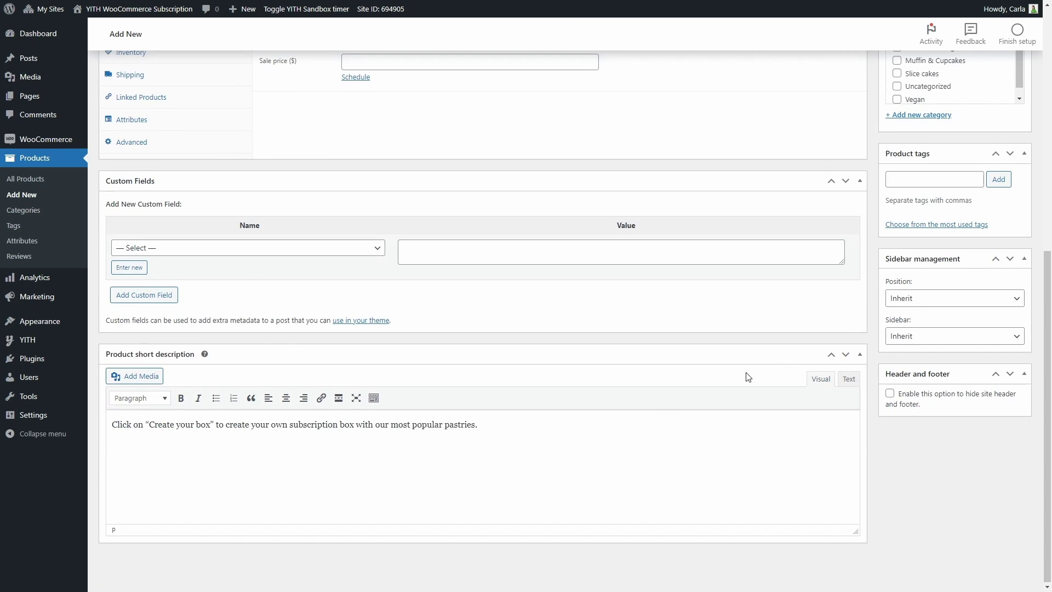
Assign the product to the Subscriptions category and set pastrybox.jpg from the media library as its product image.
scroll(747, 376, up, 4)
click(897, 228)
scroll(897, 228, up, 3)
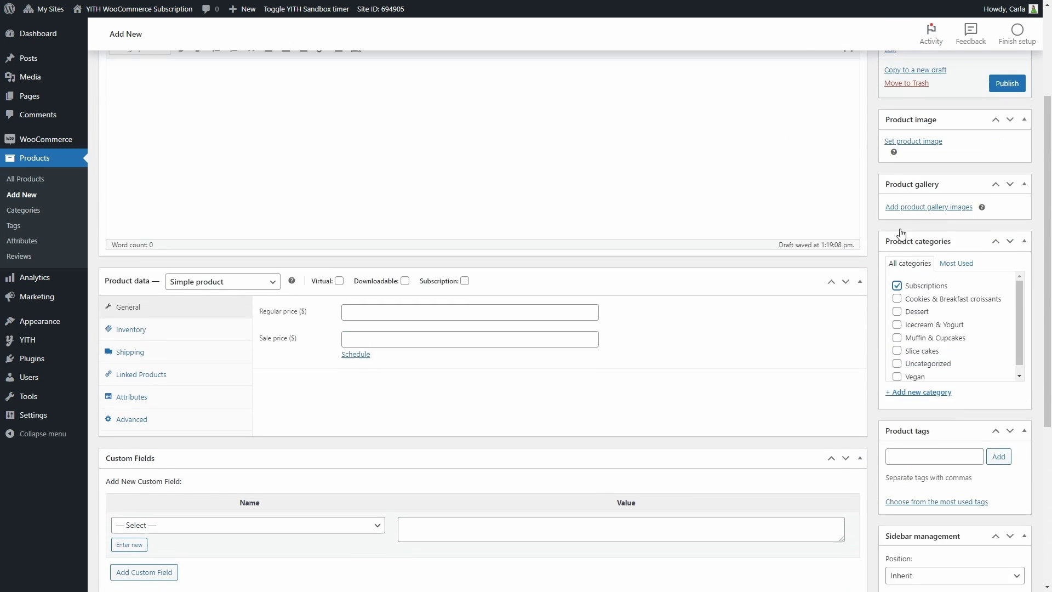
click(913, 194)
click(90, 55)
click(146, 134)
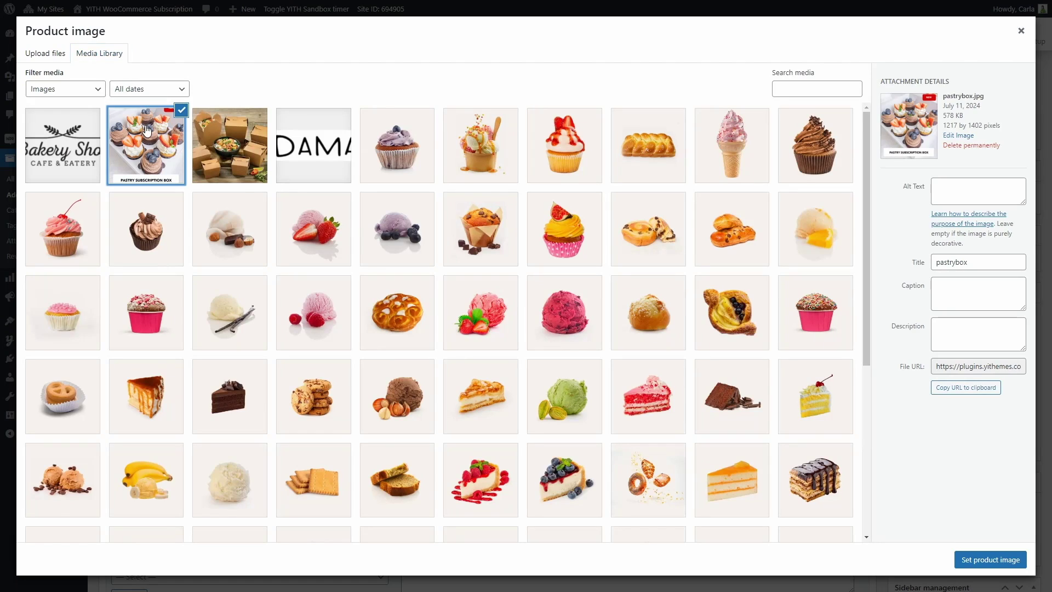
click(978, 559)
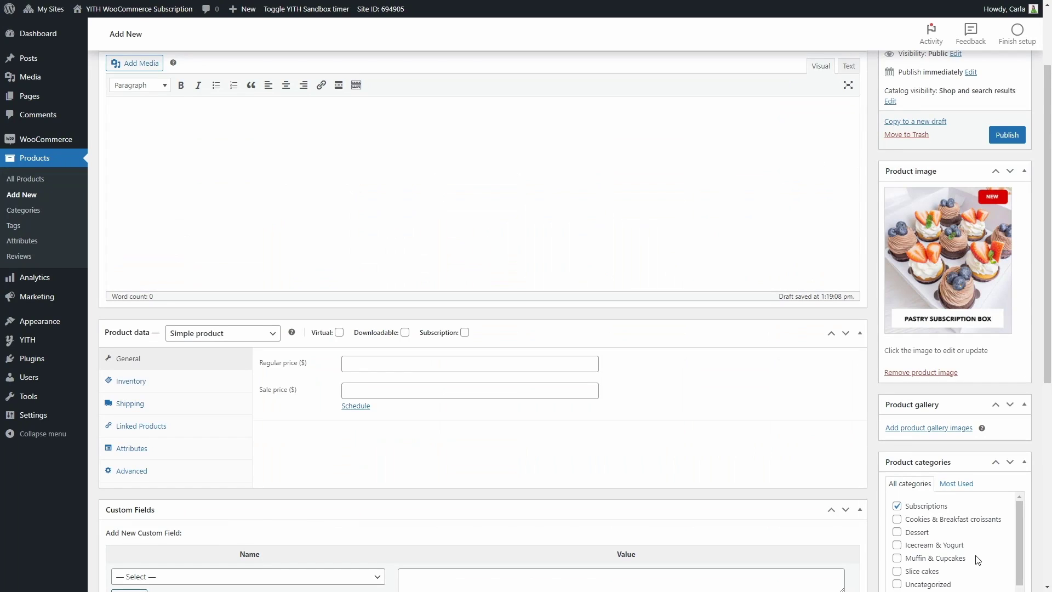
Set the product type to Subscription box in the product data.
scroll(650, 446, down, 3)
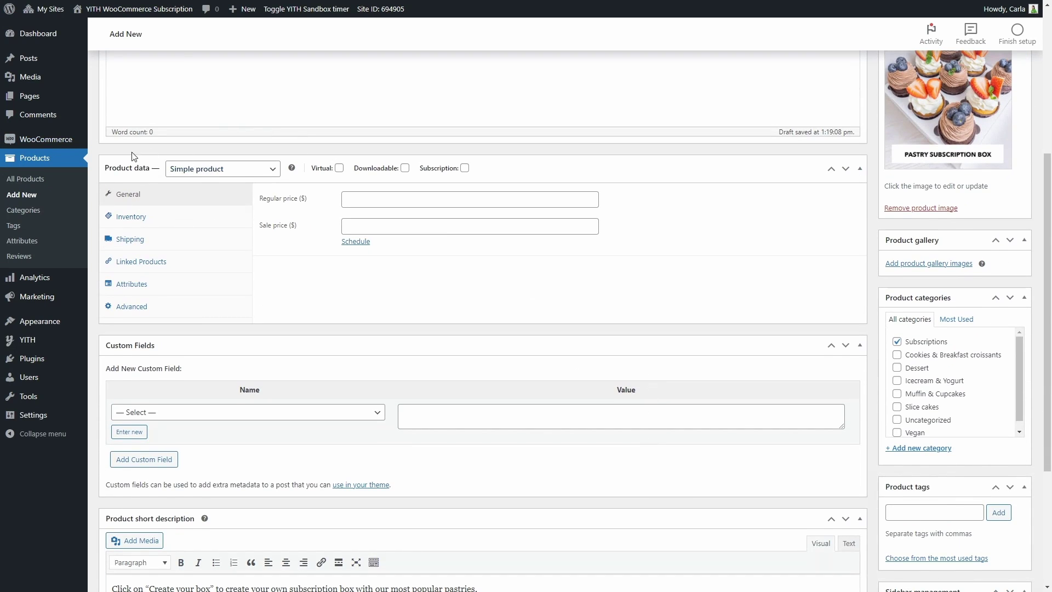
click(200, 171)
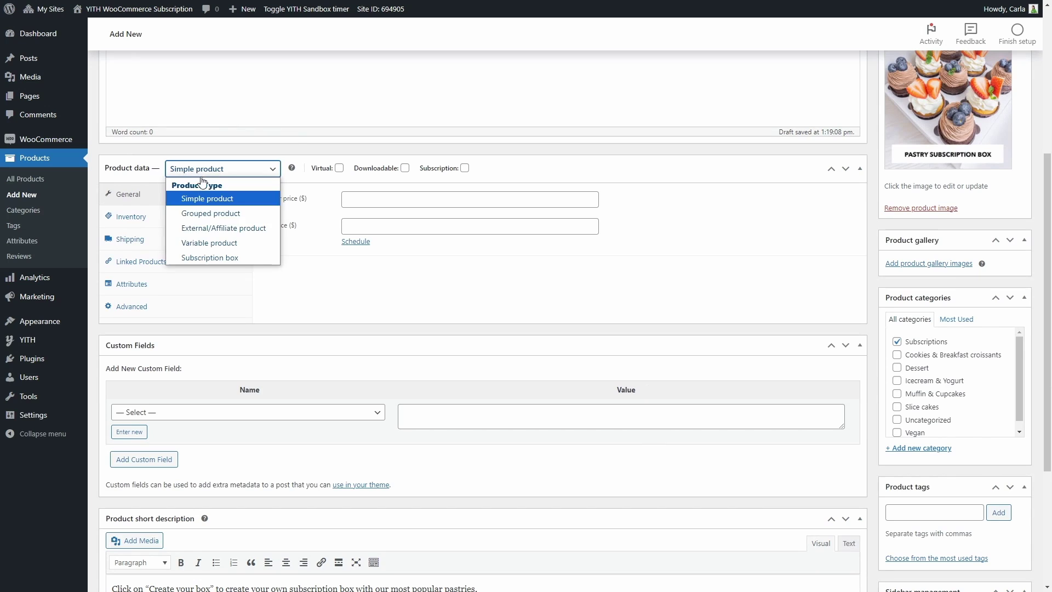
click(205, 258)
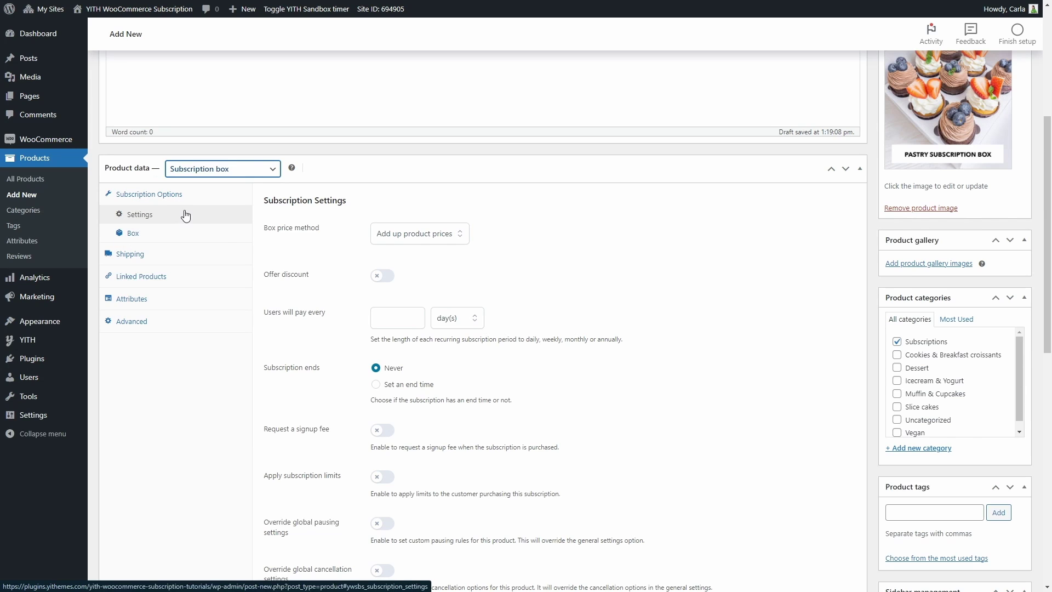
Try Fixed price as the box price method and return it to Add up product prices.
click(412, 236)
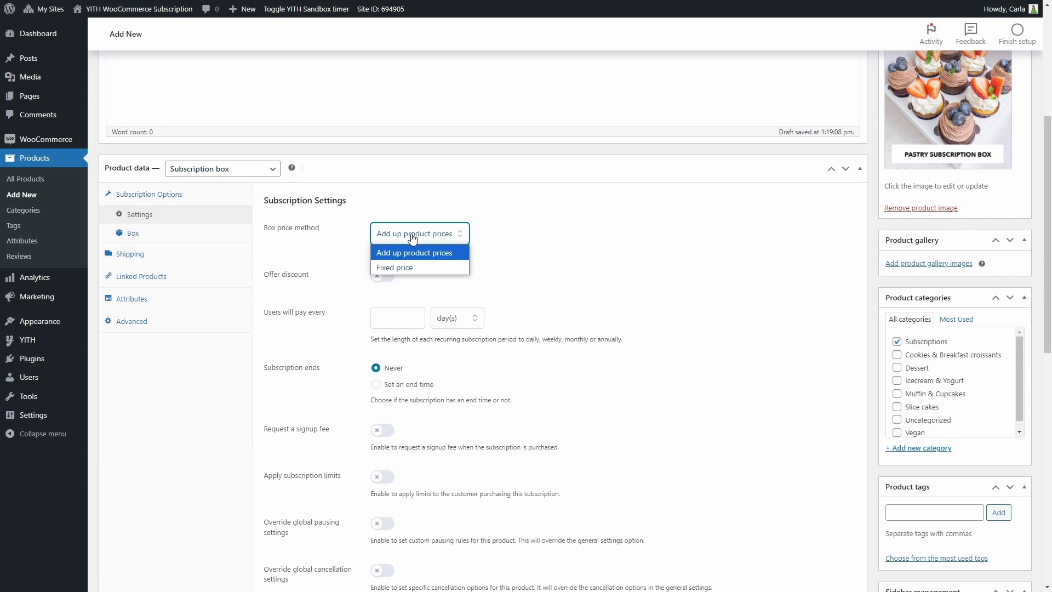
click(415, 268)
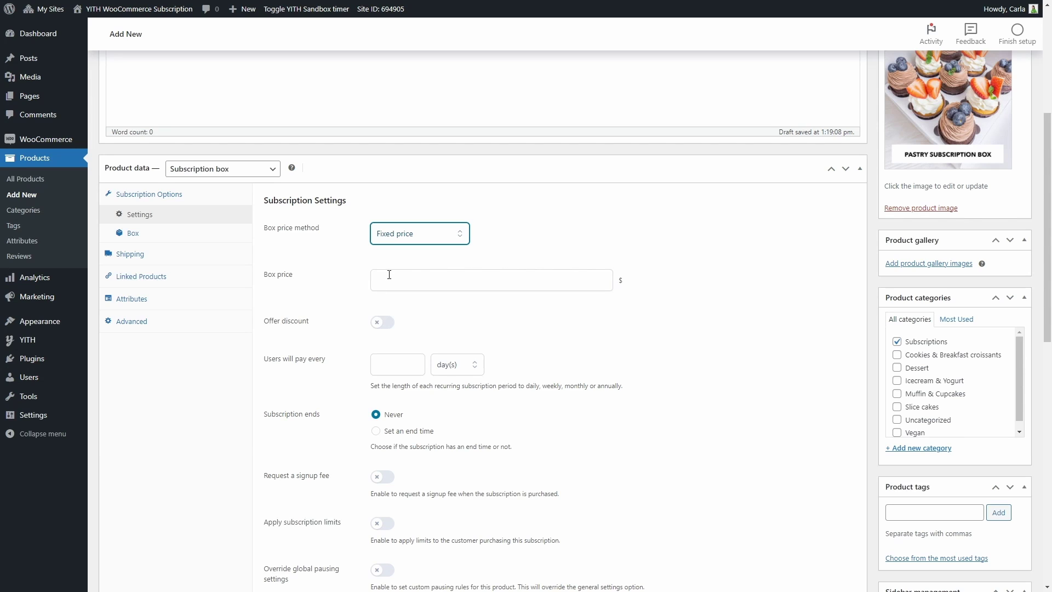
click(411, 238)
click(412, 253)
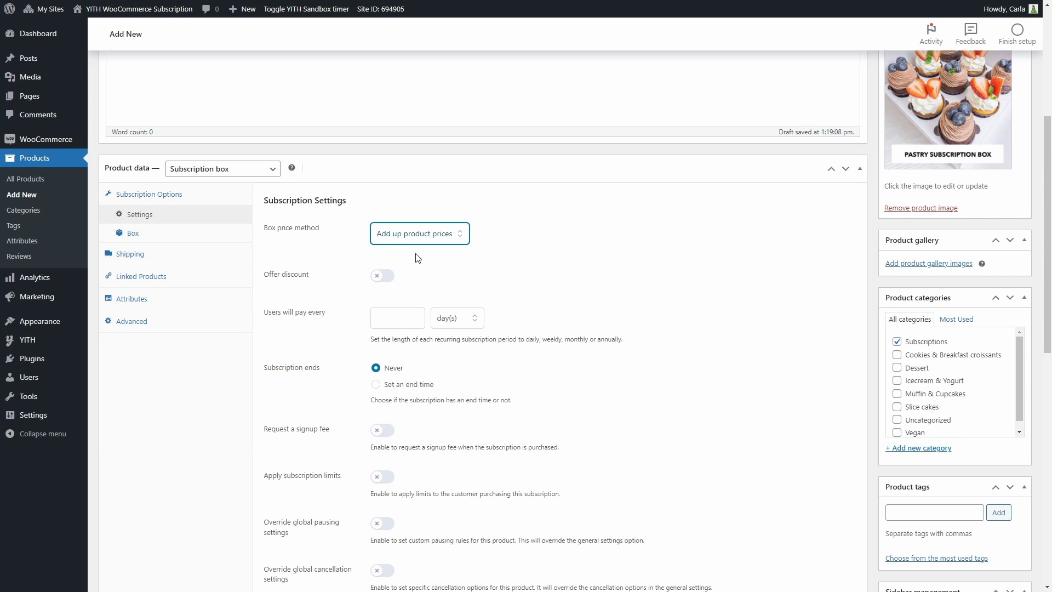
Try offering a percentage discount on the box and turn the discount offer off again.
click(378, 277)
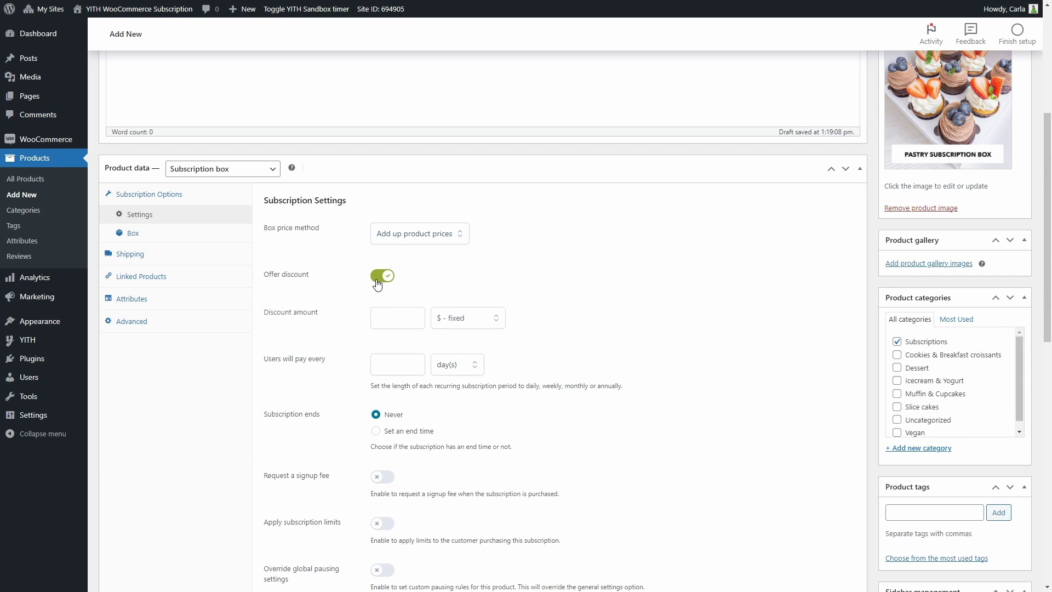
click(452, 318)
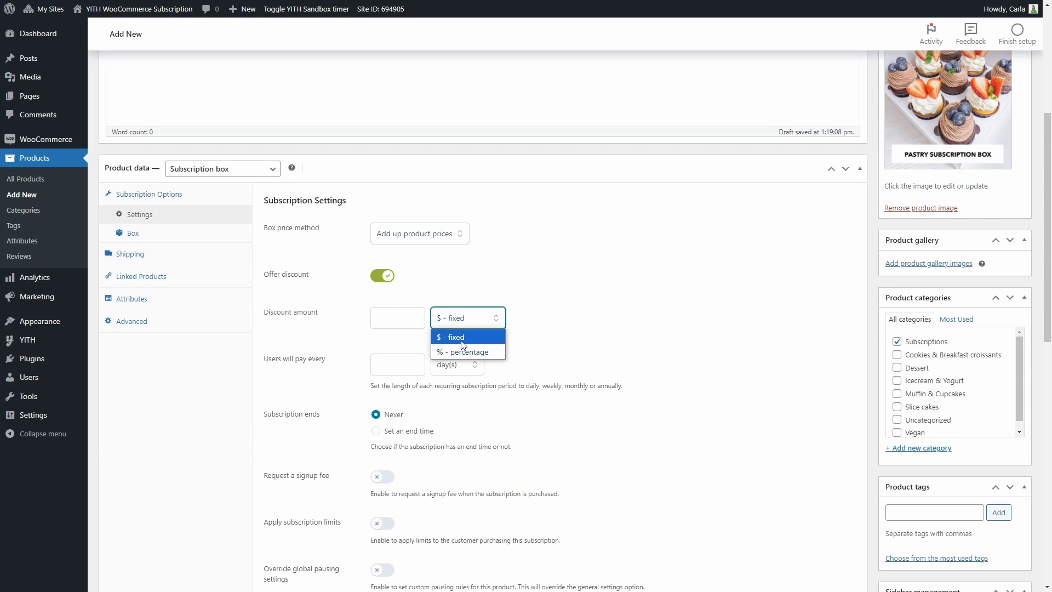
click(459, 352)
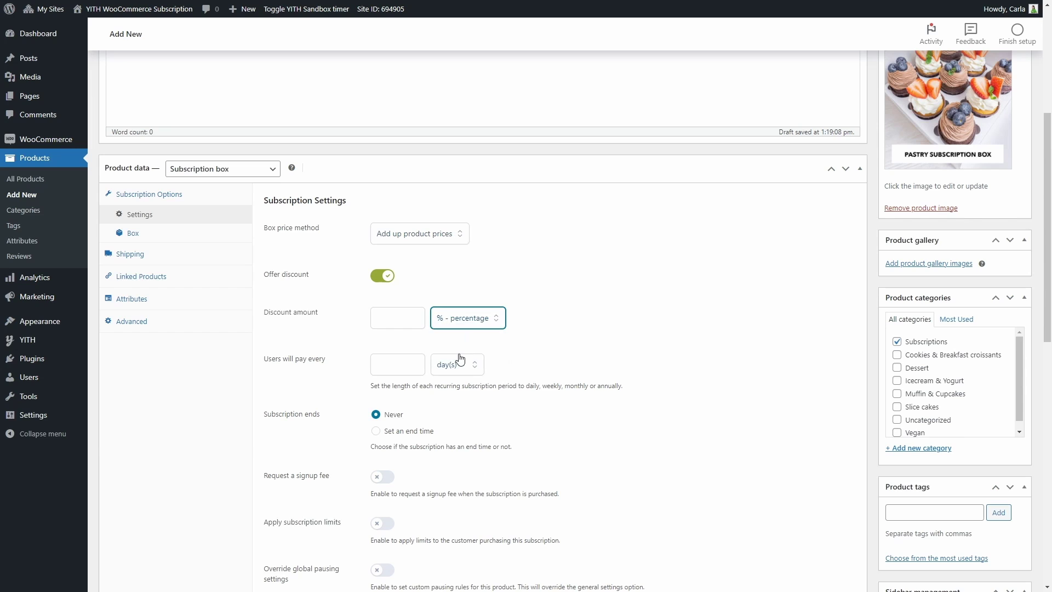
click(381, 276)
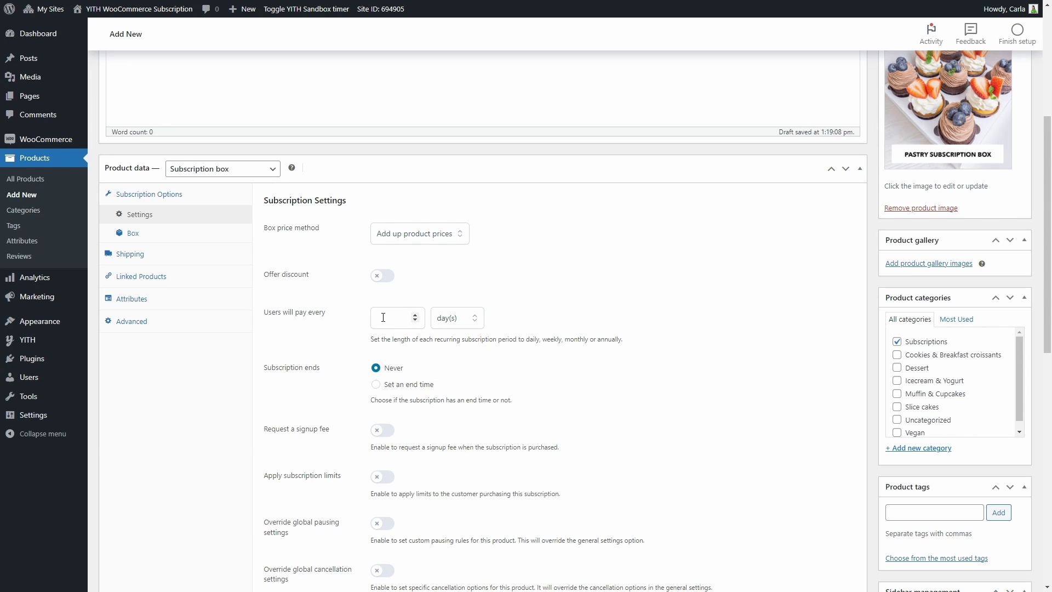
Set the subscription so that users pay every 1 month.
click(445, 322)
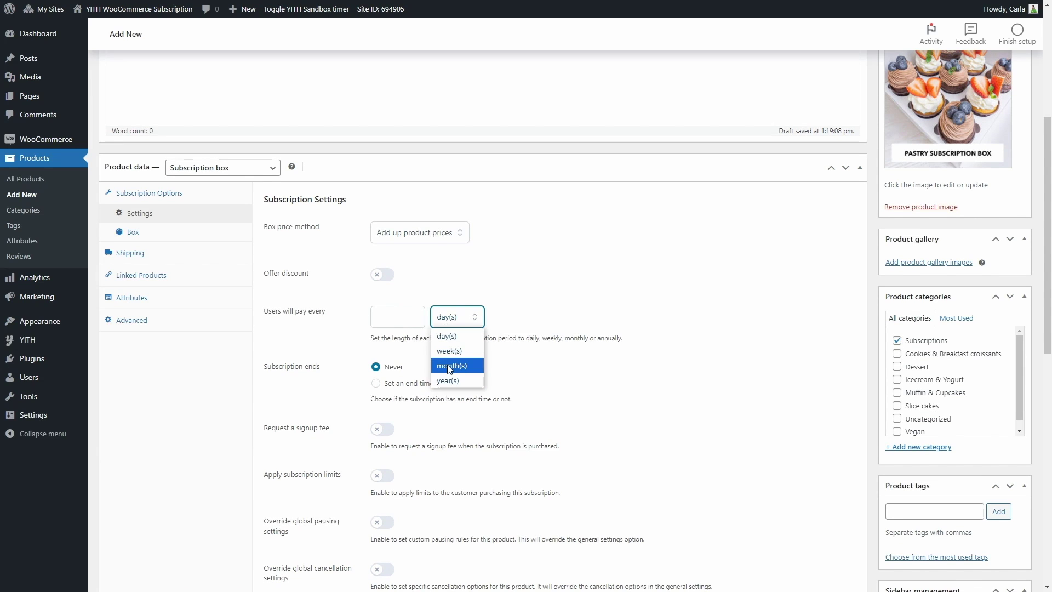
click(449, 365)
click(415, 316)
text(1)
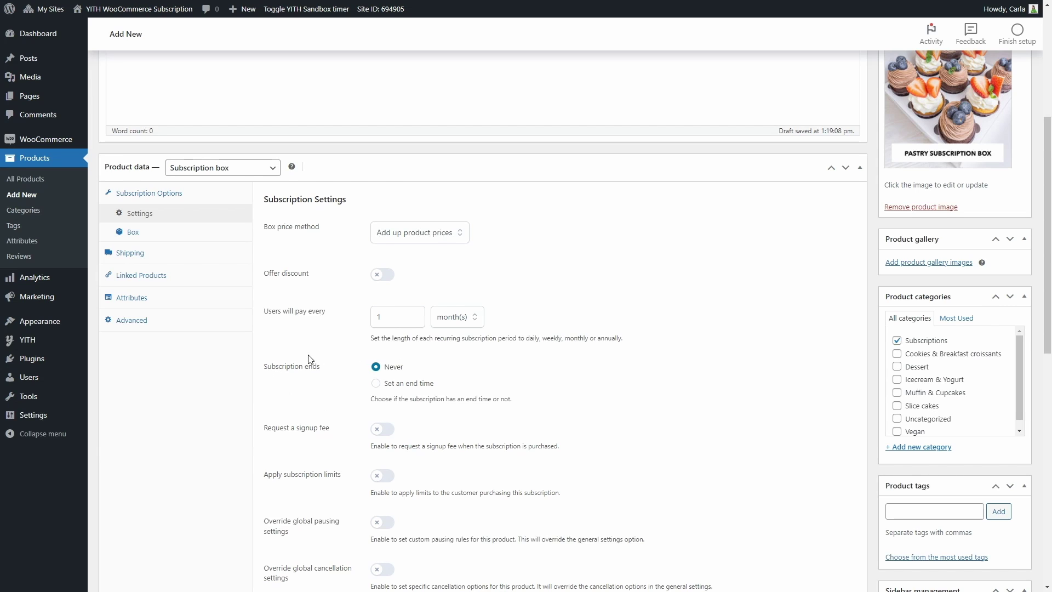
Try the subscription limits, global pausing override and global cancellation override options, turning each one off again.
scroll(372, 387, down, 2)
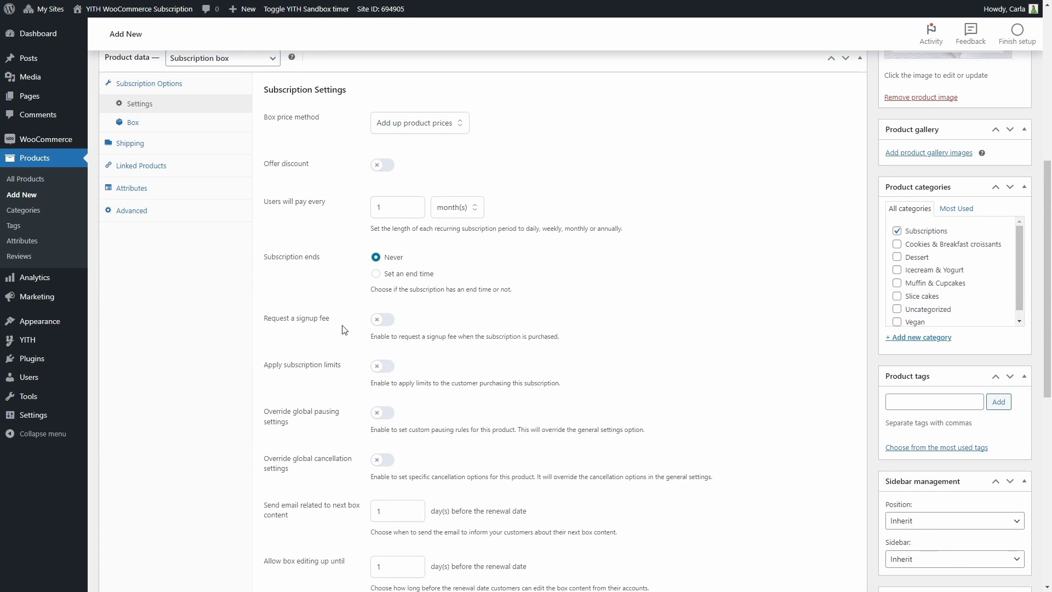
click(389, 366)
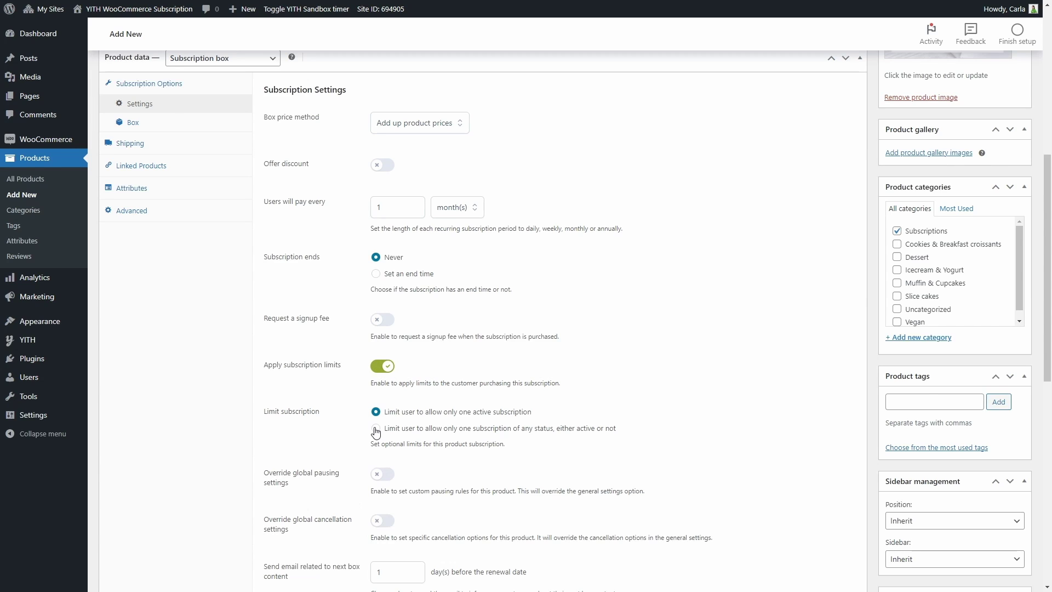
click(381, 366)
scroll(380, 371, down, 1)
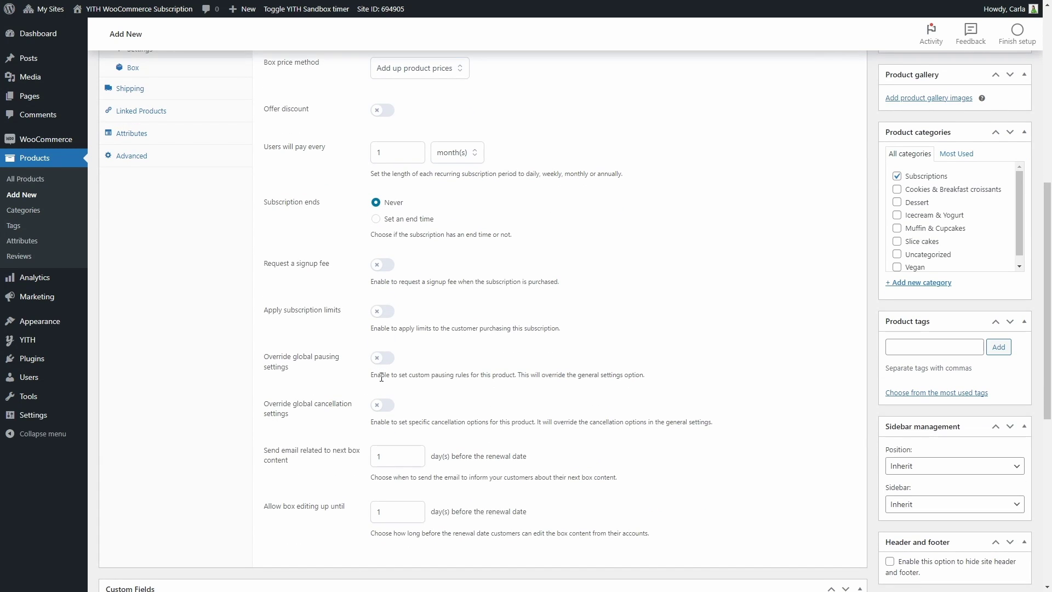
click(376, 360)
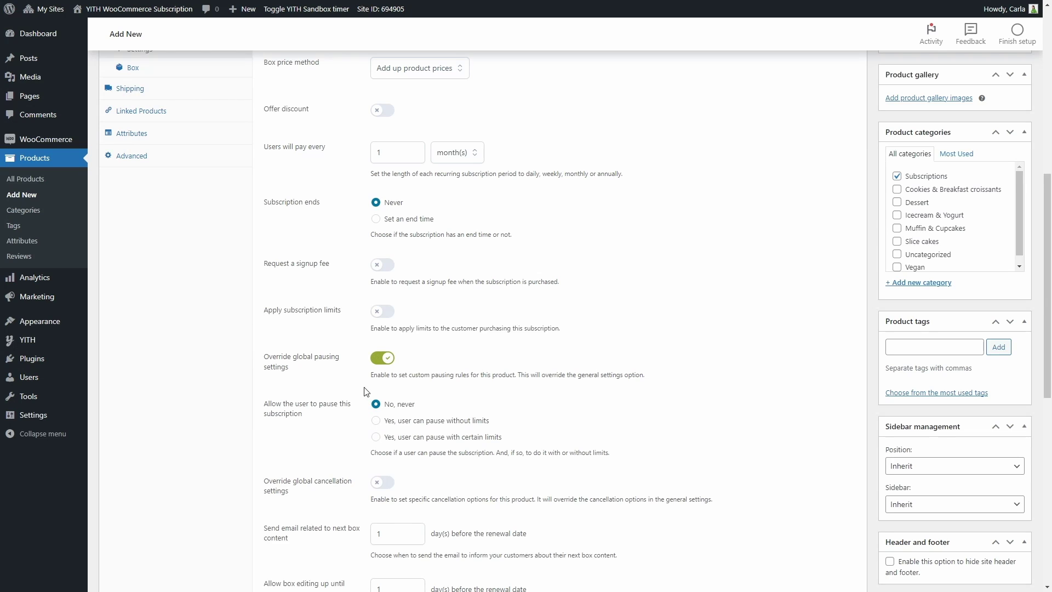
click(378, 361)
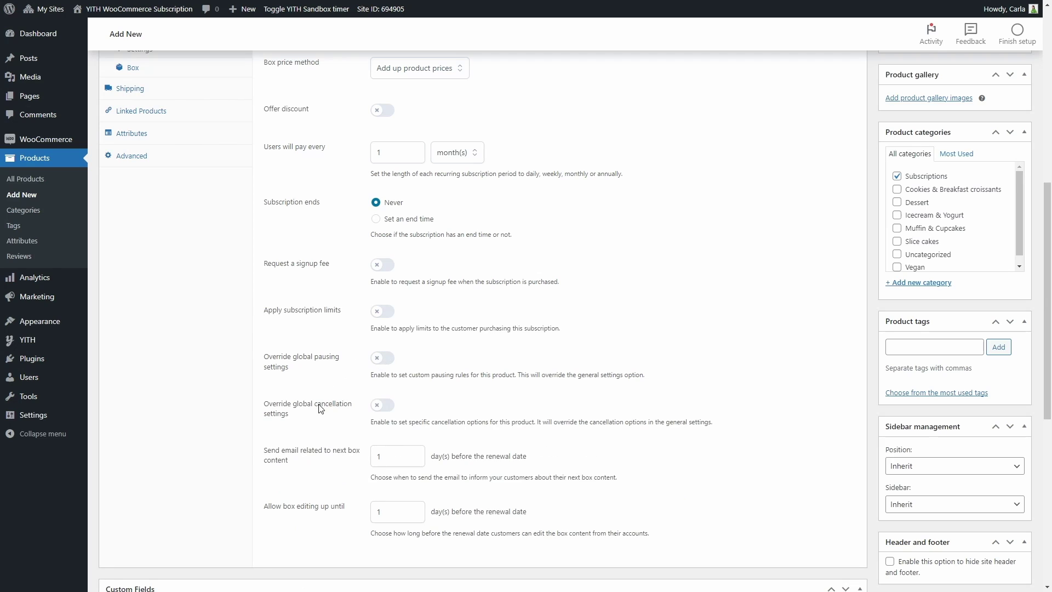
click(380, 406)
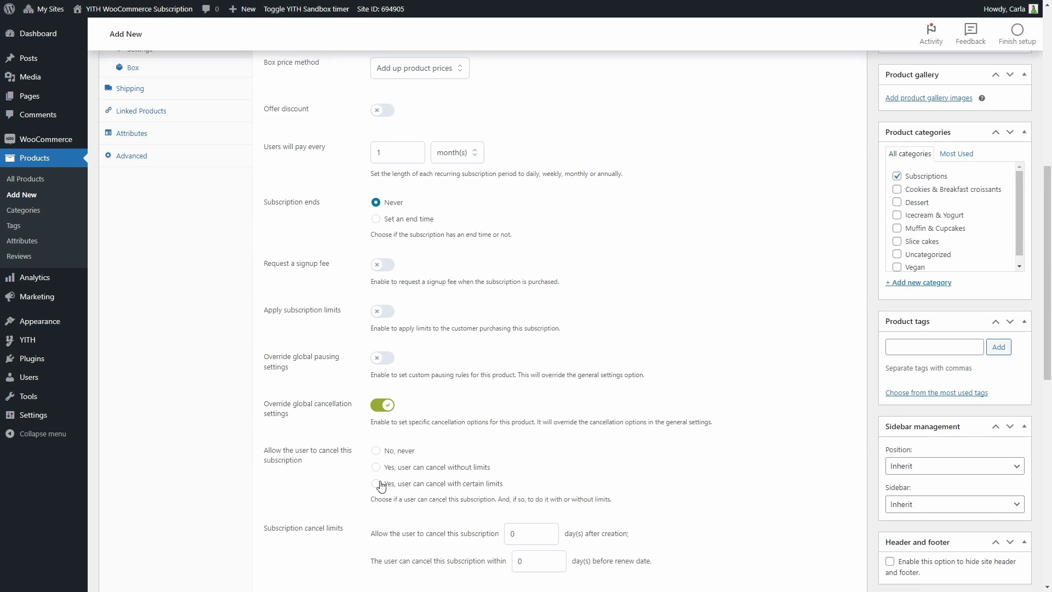
scroll(381, 486, down, 1)
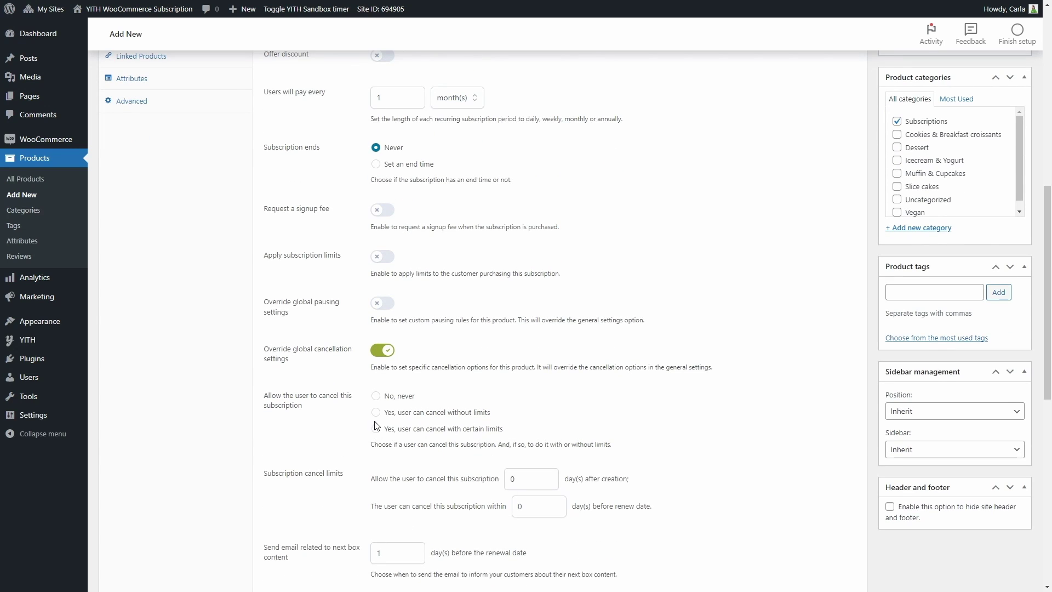
click(377, 351)
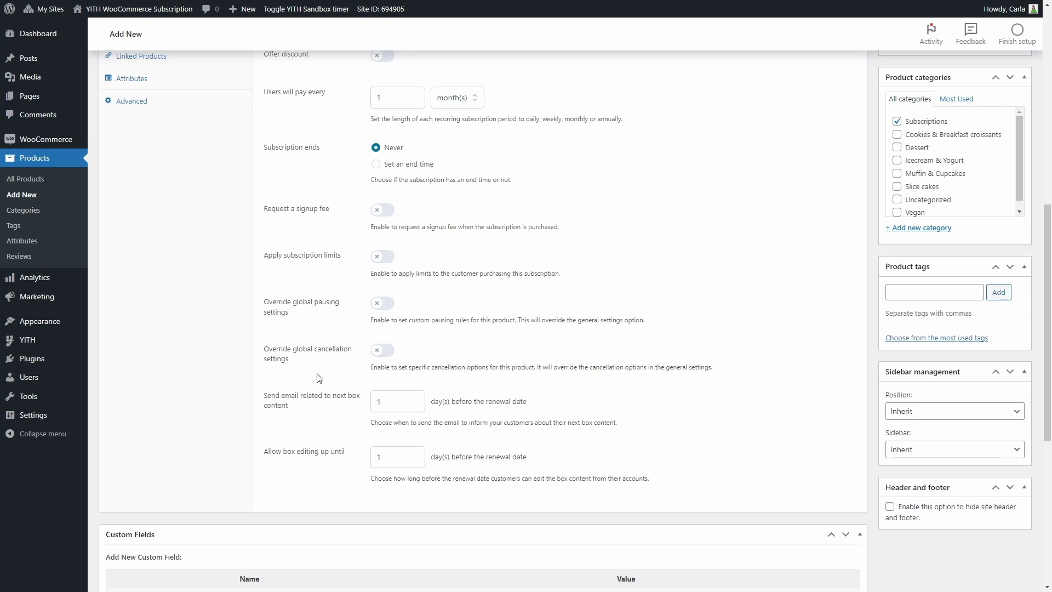
Set the next box content email to 2 days and the box editing limit to 3 days before the renewal date.
click(385, 402)
key(BackSpace)
text(2)
click(396, 461)
key(BackSpace)
text(3)
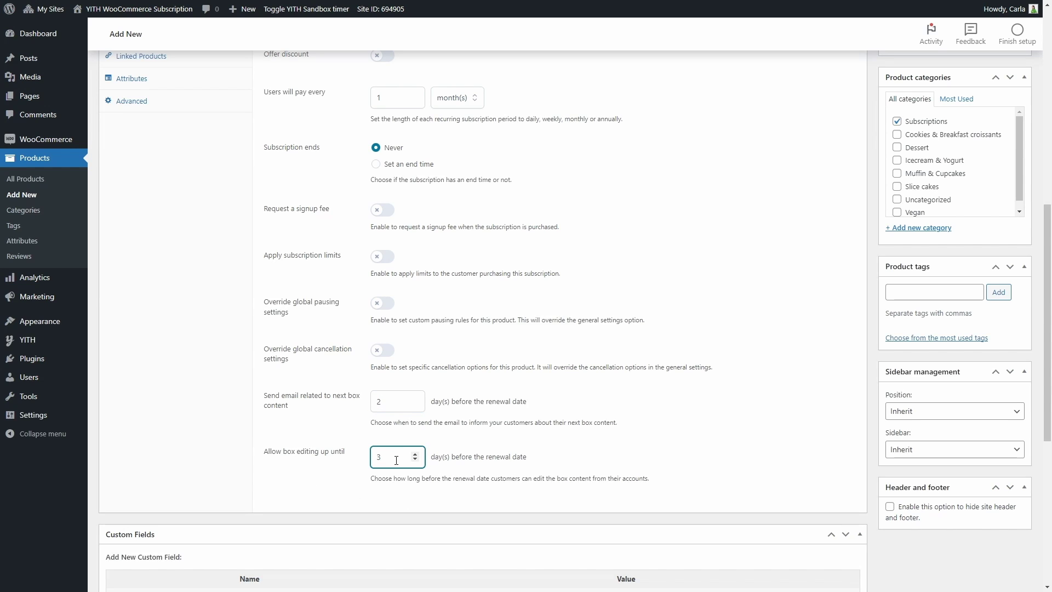
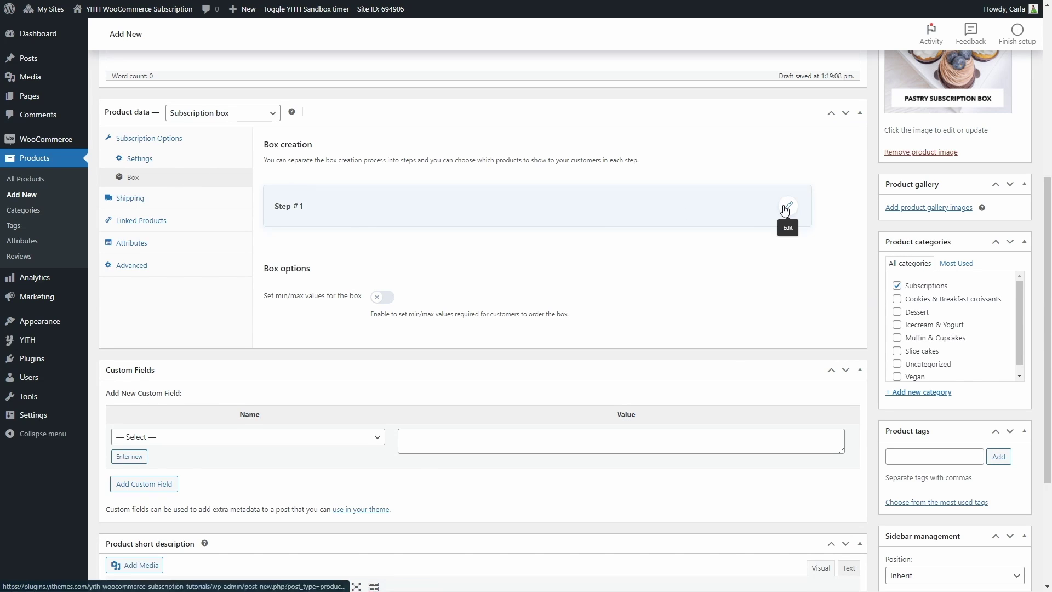
Set Step #1 of the box creation to show specific categories and add the Slice cakes category.
click(783, 208)
click(486, 257)
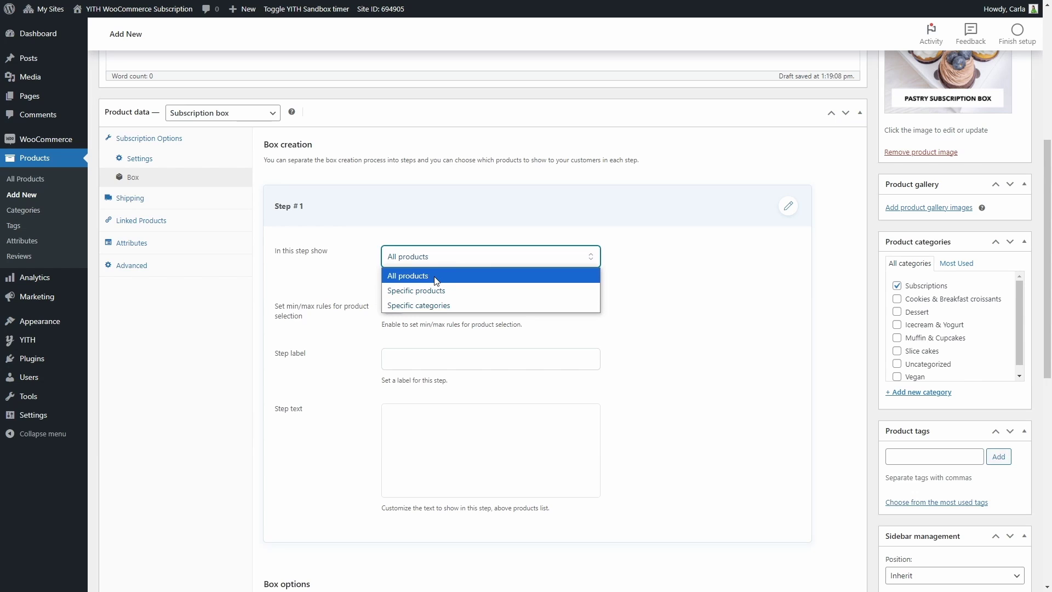
click(425, 291)
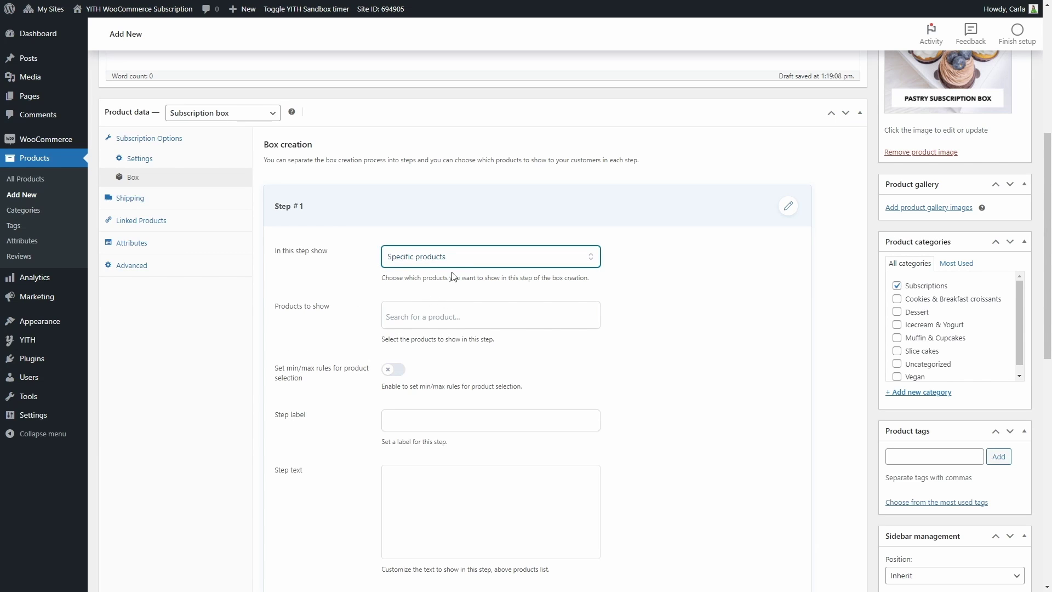
click(451, 258)
click(445, 305)
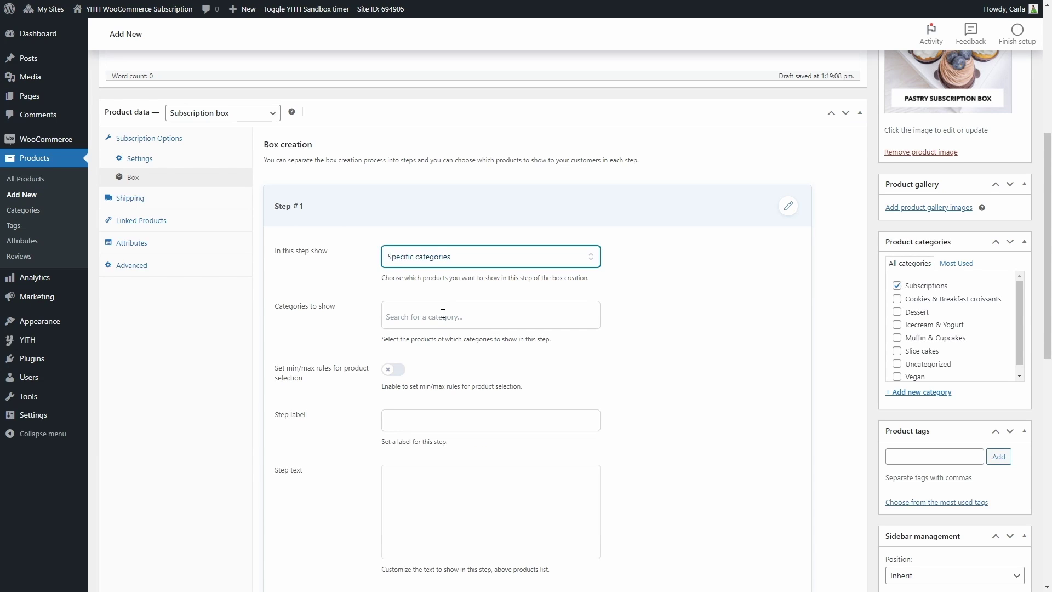
click(444, 314)
text(cake)
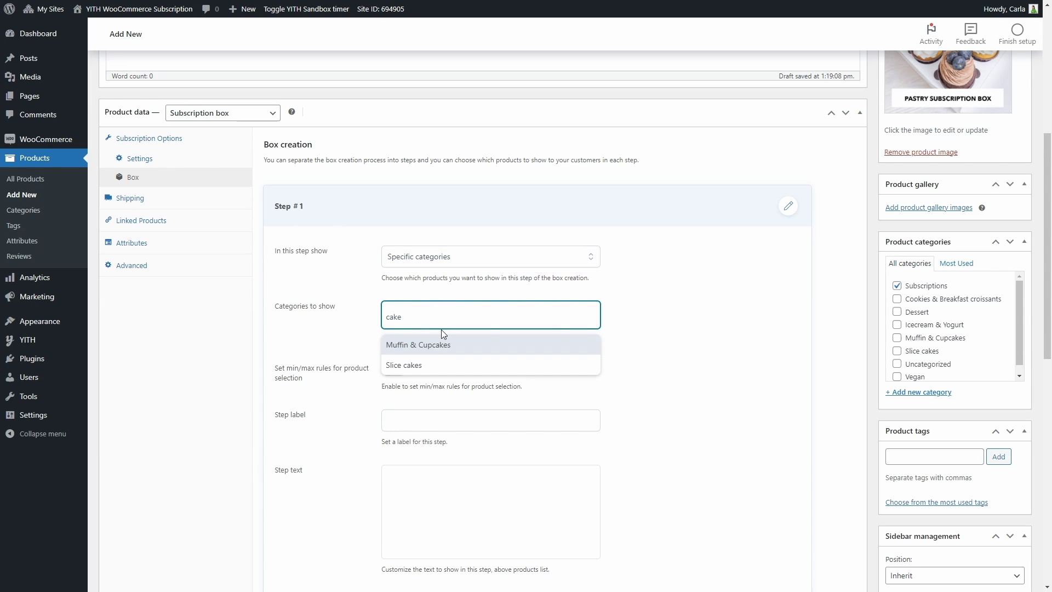
click(436, 361)
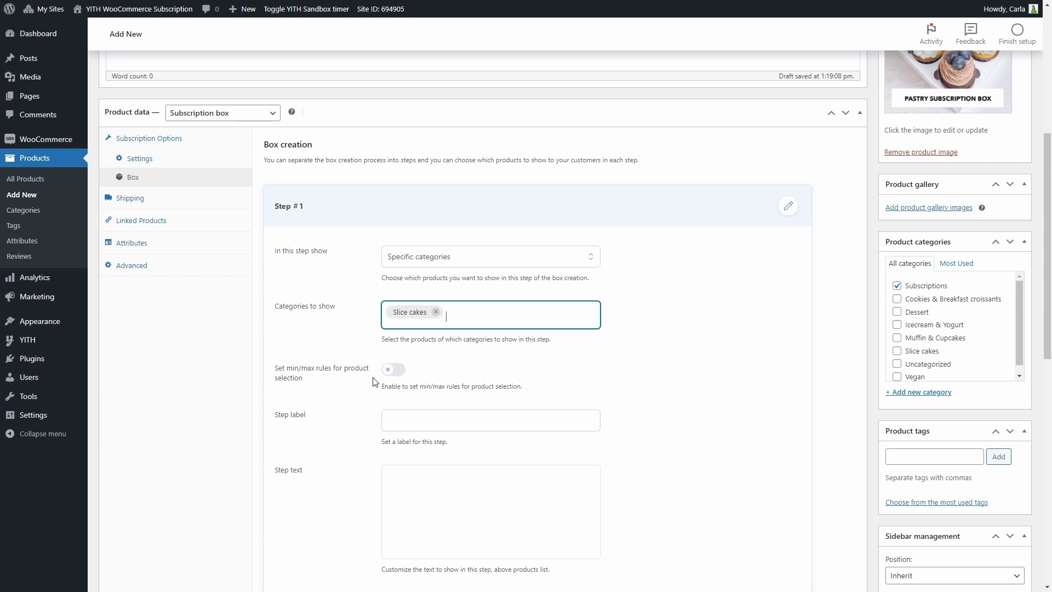
Enable the min/max product selection rules for Step #1 and allow at most 1 unit of the same product.
click(389, 371)
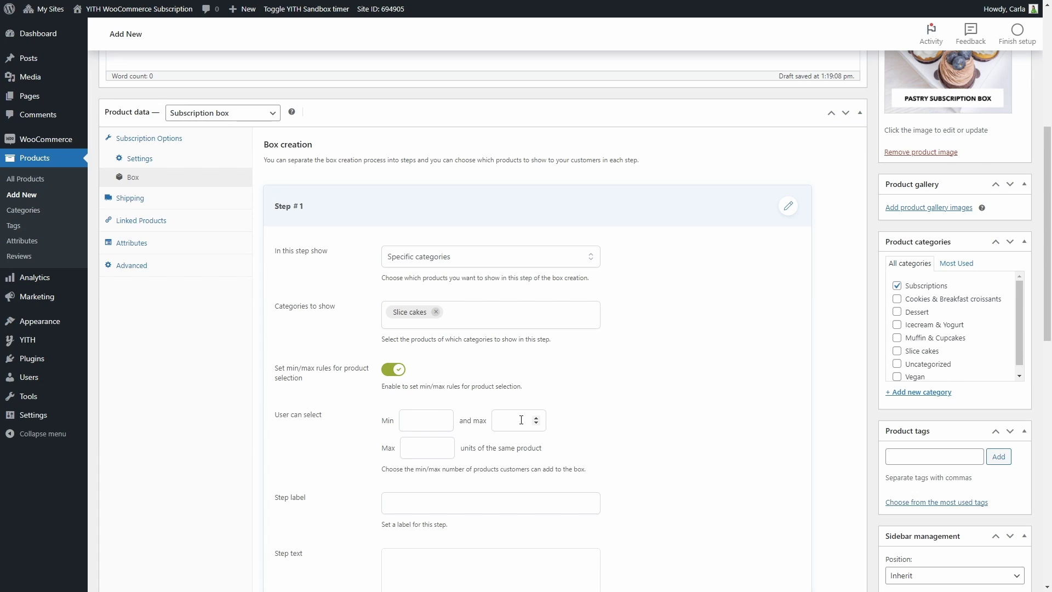
click(423, 447)
Label Step #1 "Choose your cake slices:" and save the step text "Choose your favorite cake slices to add to your box".
scroll(424, 463, down, 4)
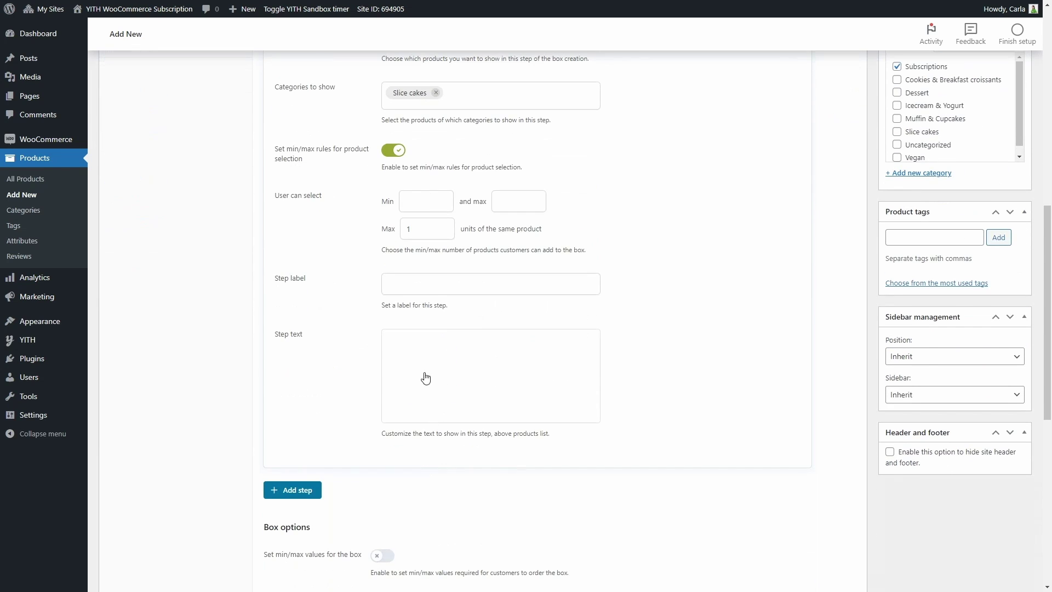
click(400, 284)
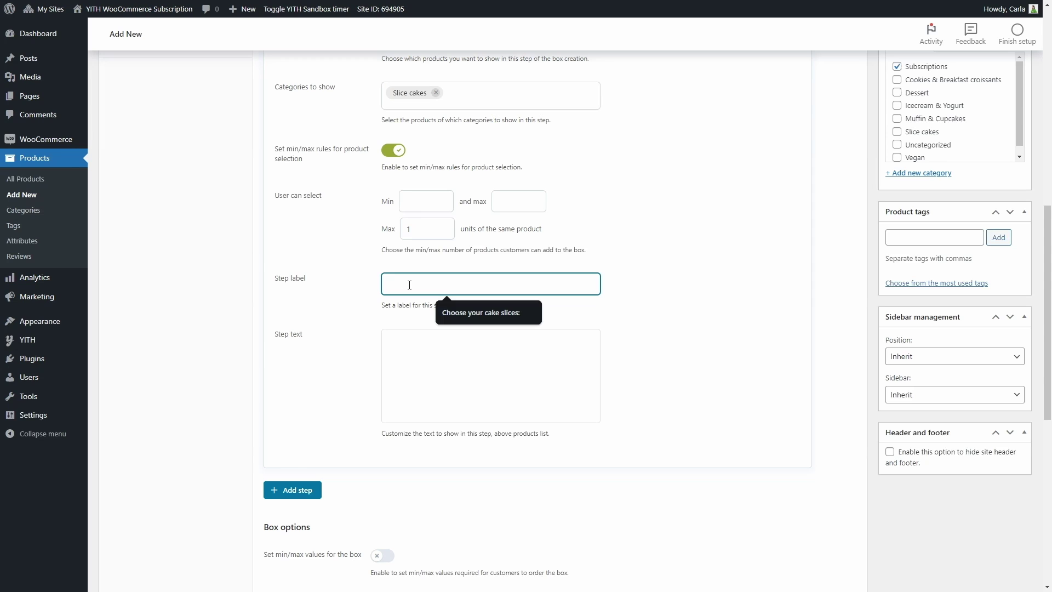
click(469, 315)
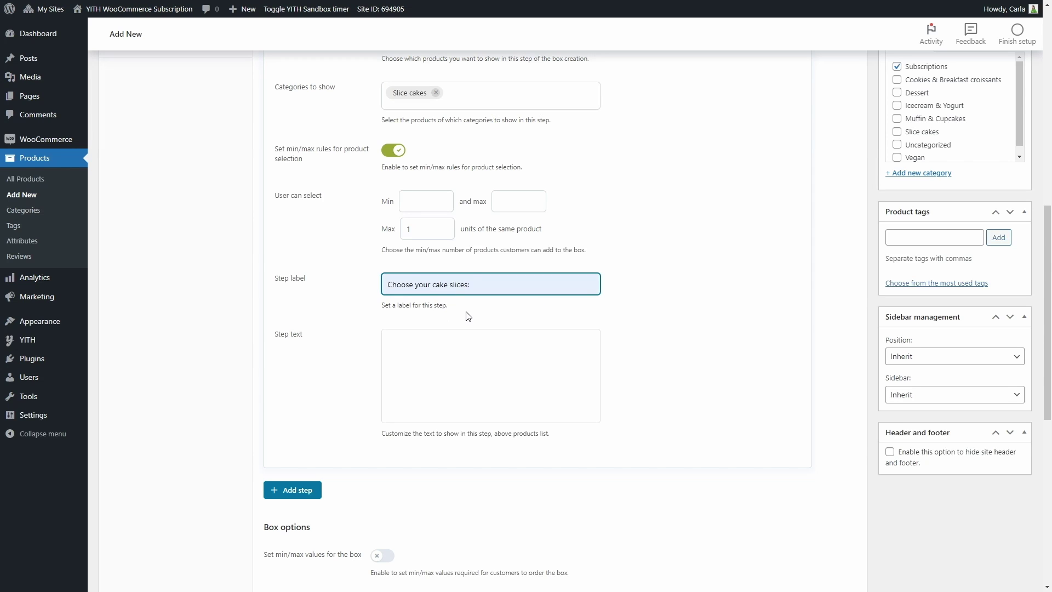
click(430, 360)
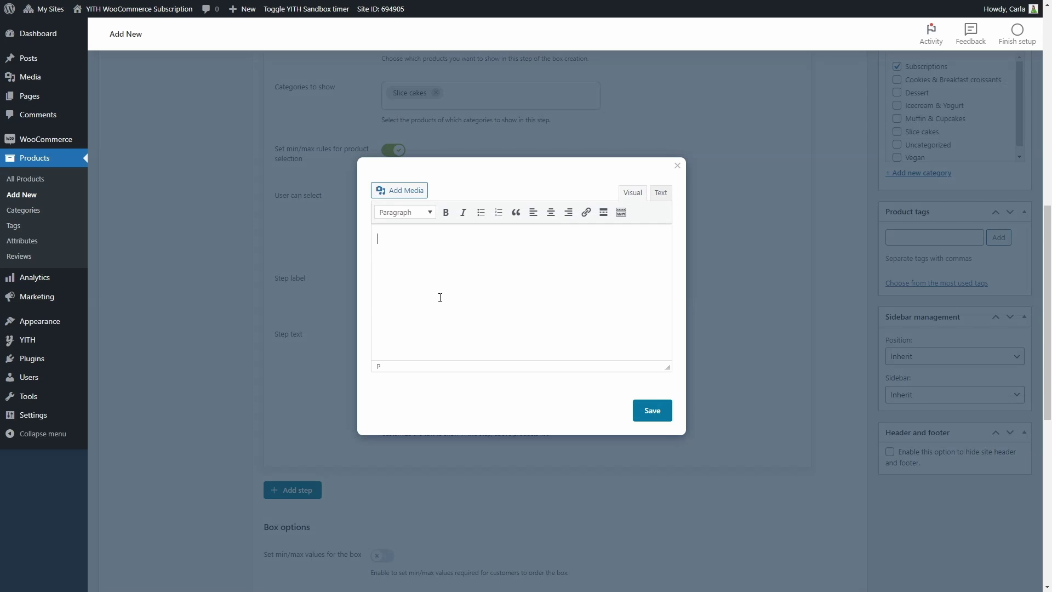
text(Choose your favorite cake slices to add to your box)
click(652, 410)
Add a second box step that shows specific categories and choose Muffin & Cupcakes for it.
scroll(665, 425, down, 3)
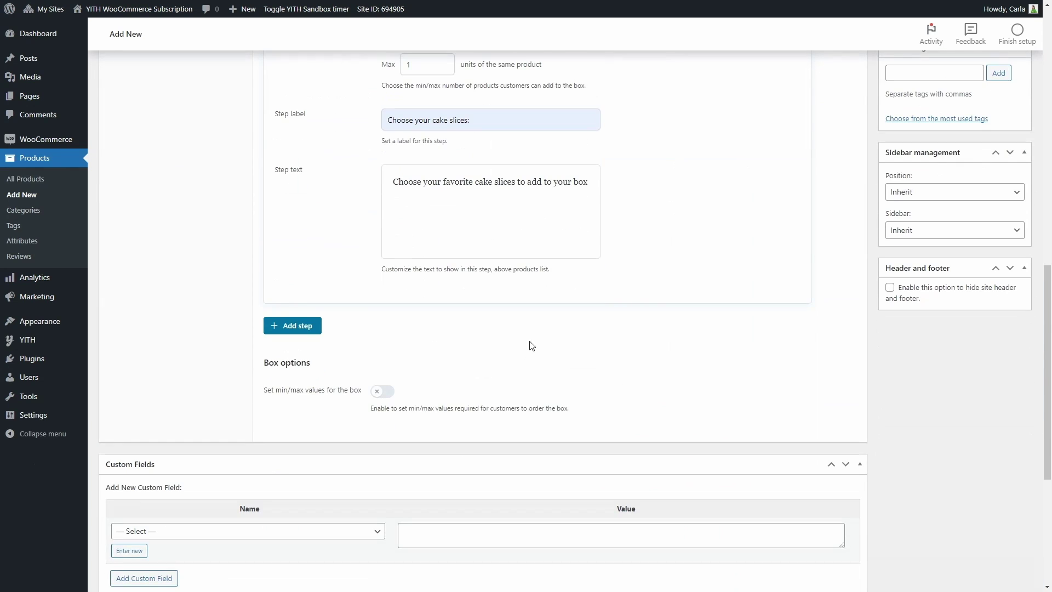
click(293, 330)
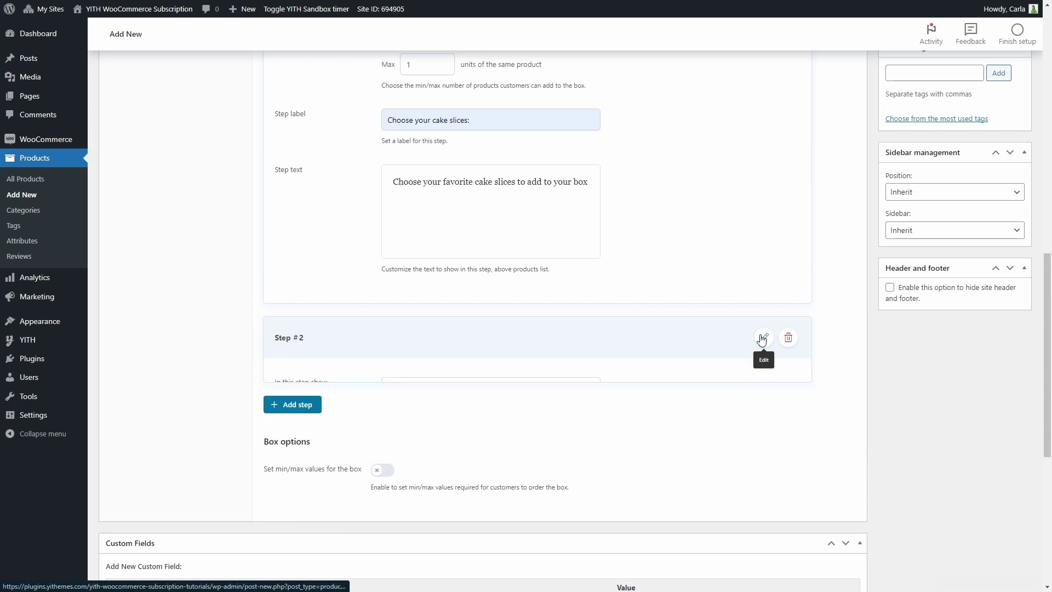
scroll(761, 336, down, 4)
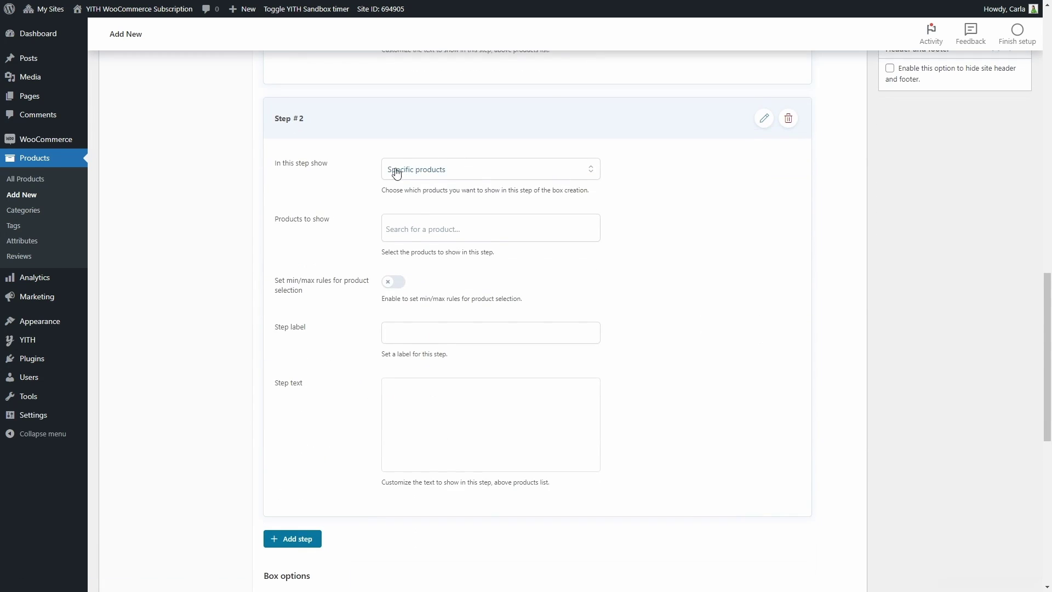
click(397, 174)
click(436, 202)
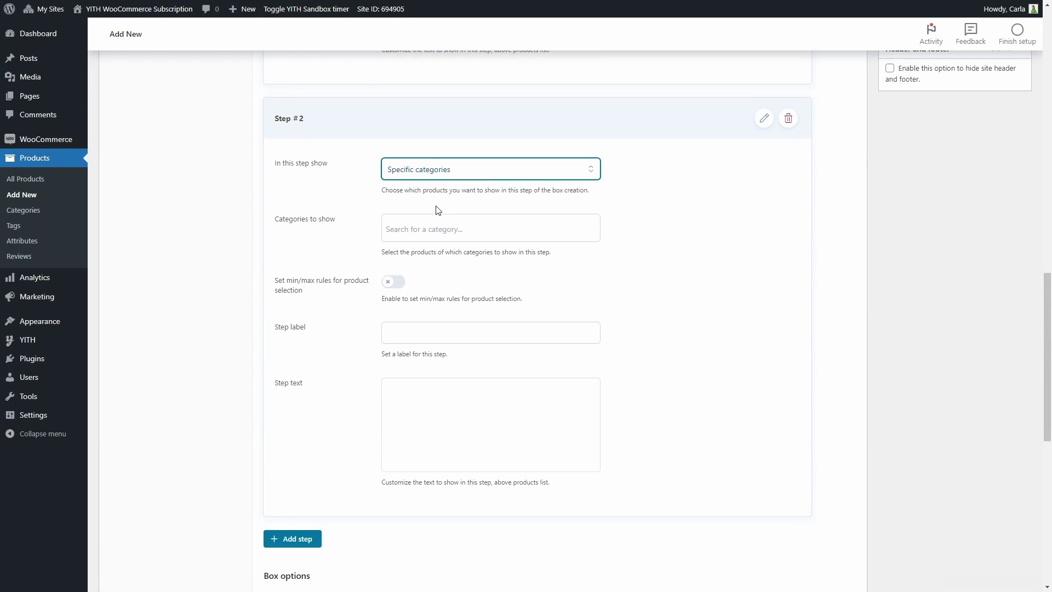
click(434, 226)
text(muffin)
click(419, 258)
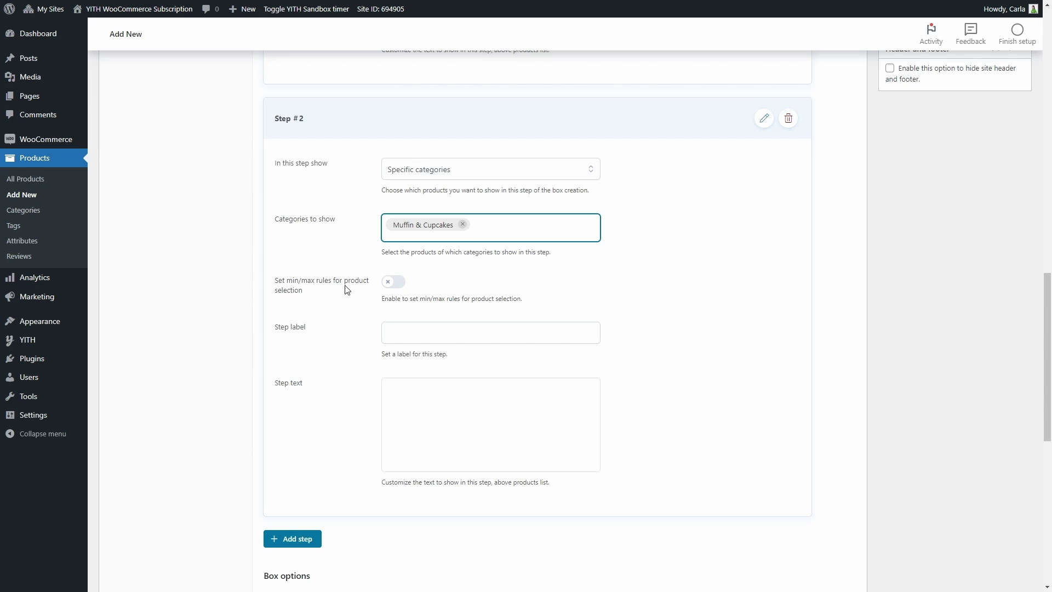
Label Step #2 "Choose your muffins and cupcakes:" and save the text "Choose your favorite muffins and cupcakes to add to your box".
scroll(347, 289, down, 2)
click(409, 222)
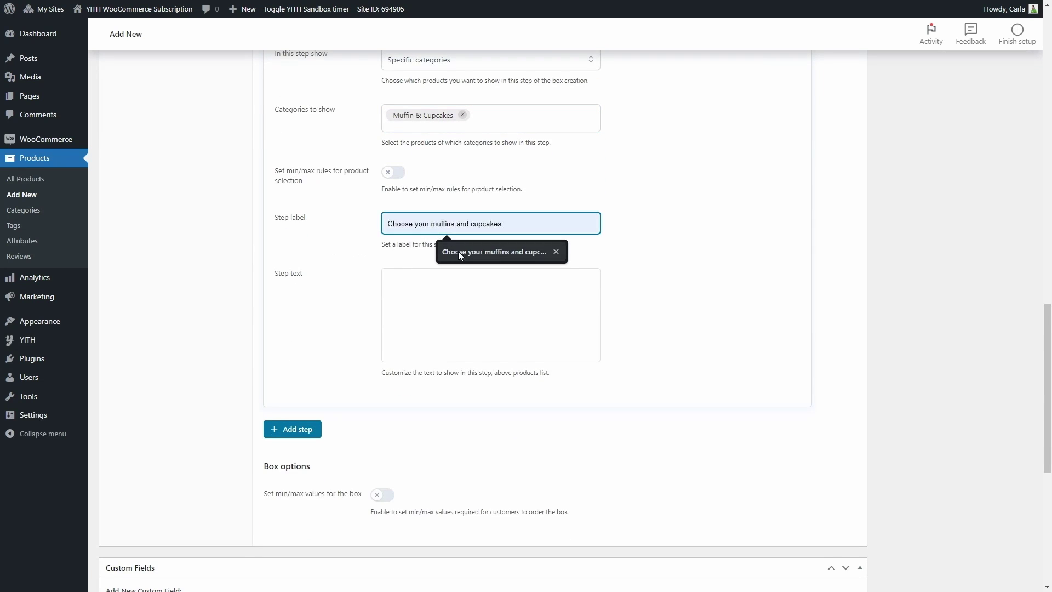
click(458, 251)
click(449, 298)
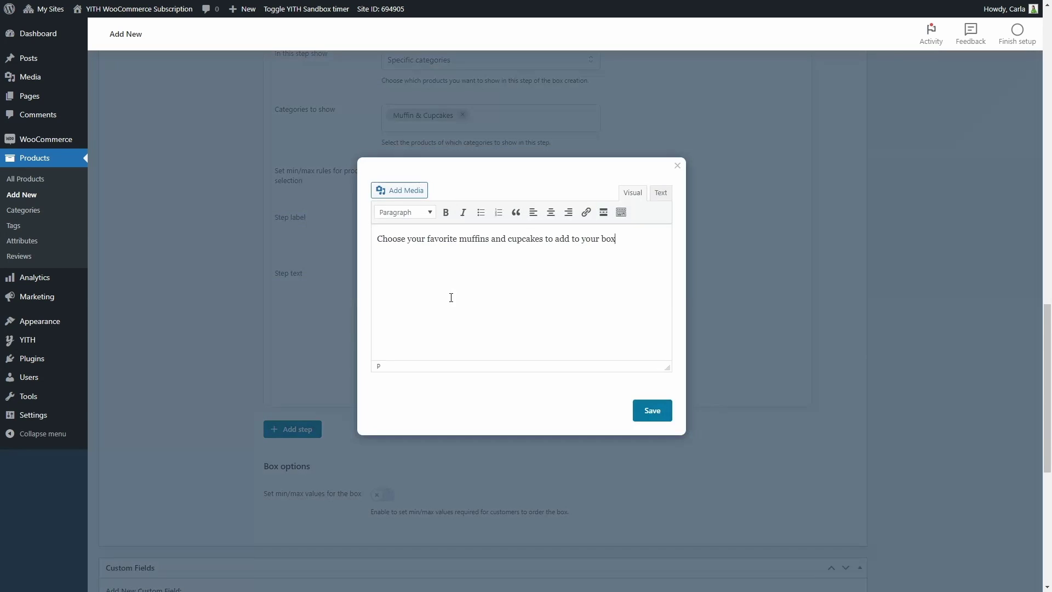
click(651, 411)
Enable the min/max values for the box and set the minimum box value to $25.
scroll(651, 411, down, 1)
scroll(651, 410, down, 2)
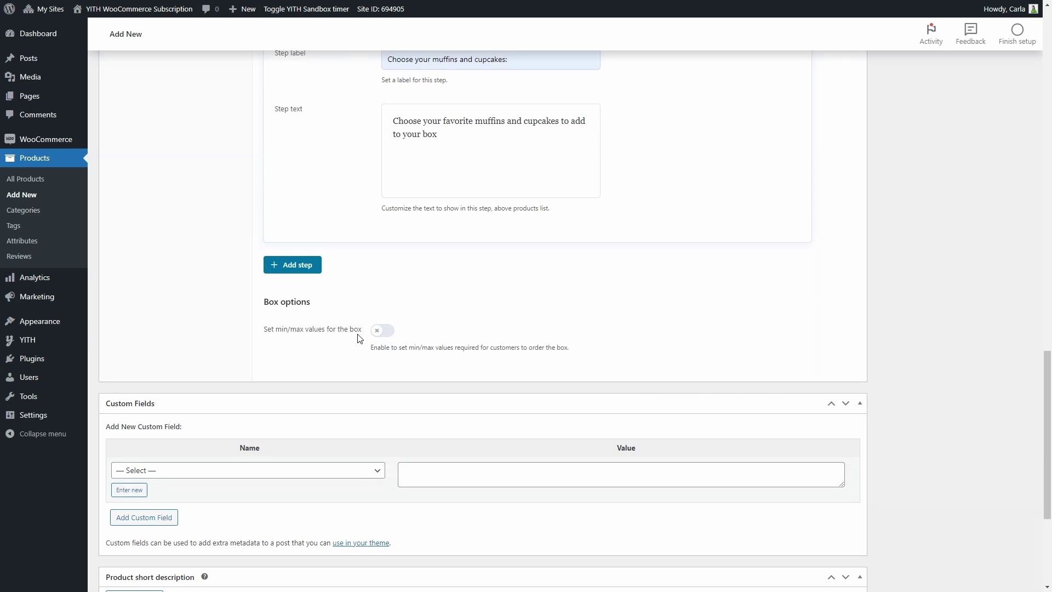
click(380, 330)
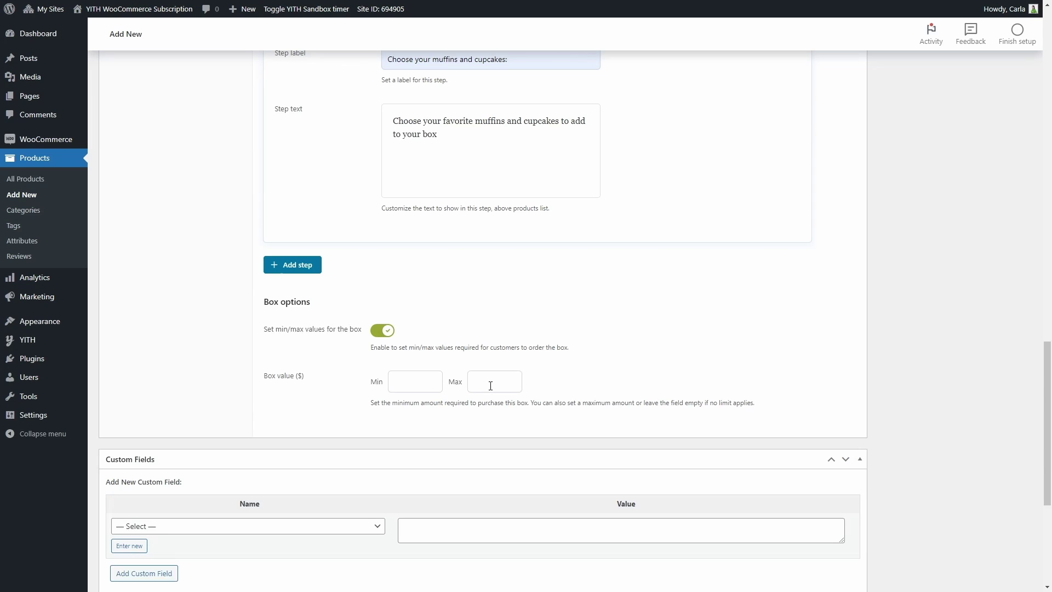
click(411, 380)
text(25)
Publish the Pastry Box Subscription product and open its product page on the storefront.
scroll(562, 370, up, 15)
scroll(564, 369, up, 5)
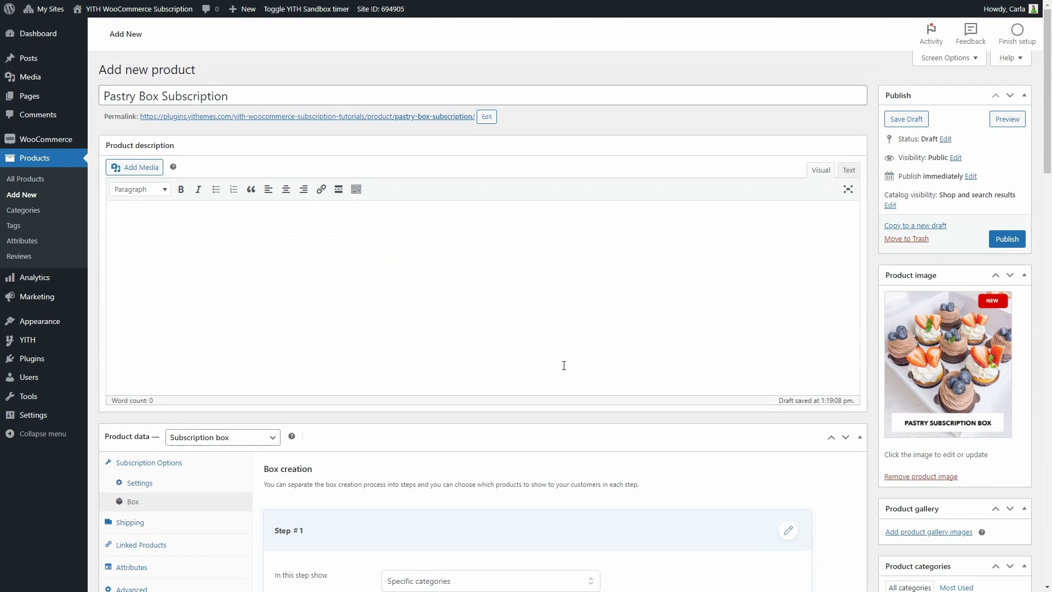
click(1005, 239)
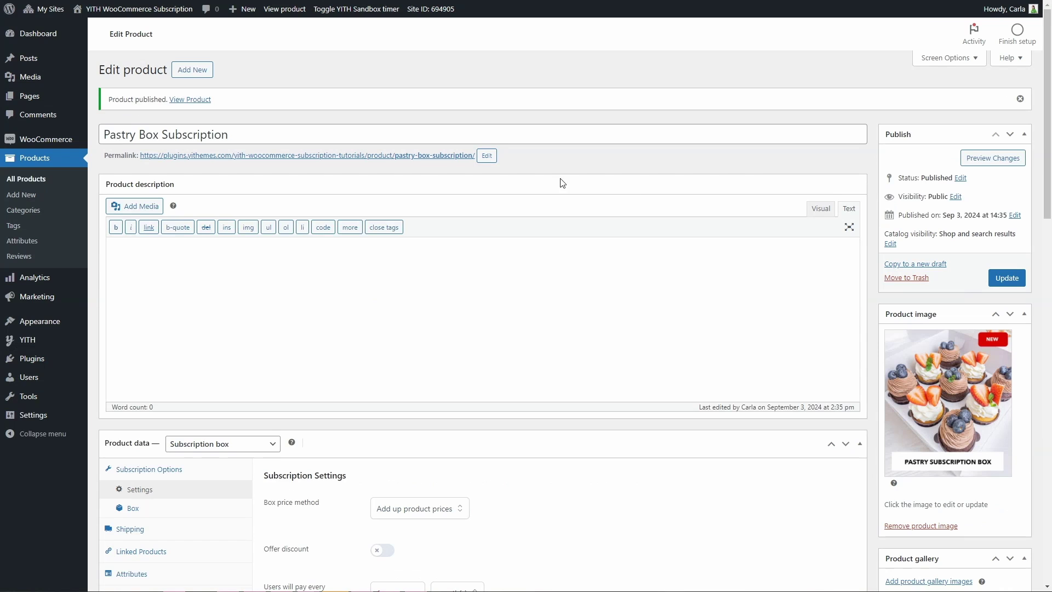
click(408, 156)
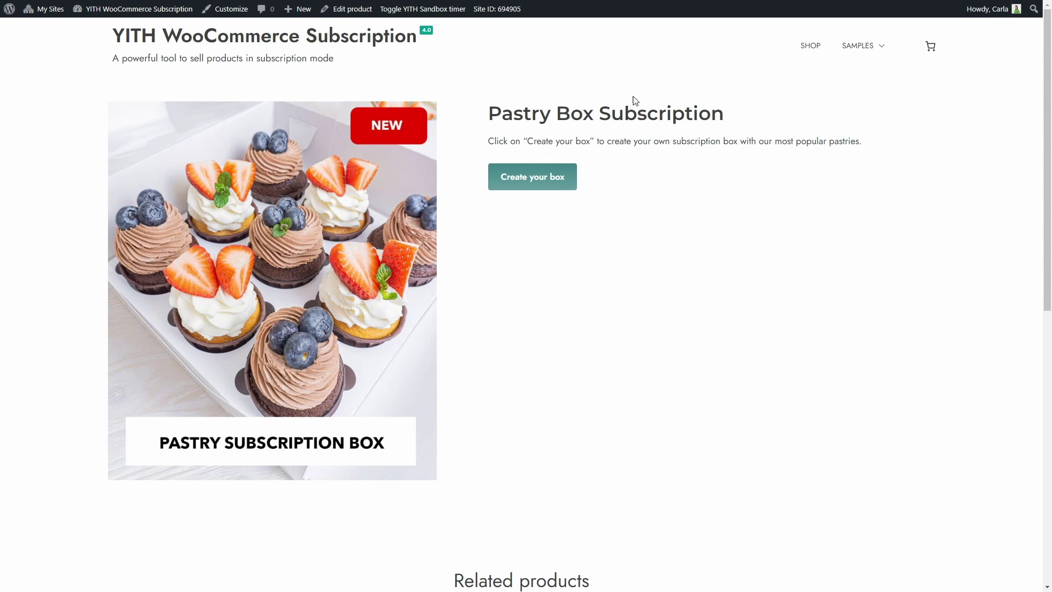
Start creating a box and add one "Chocolate cake slice - Gluten free & Veg" from the cake slices.
click(532, 192)
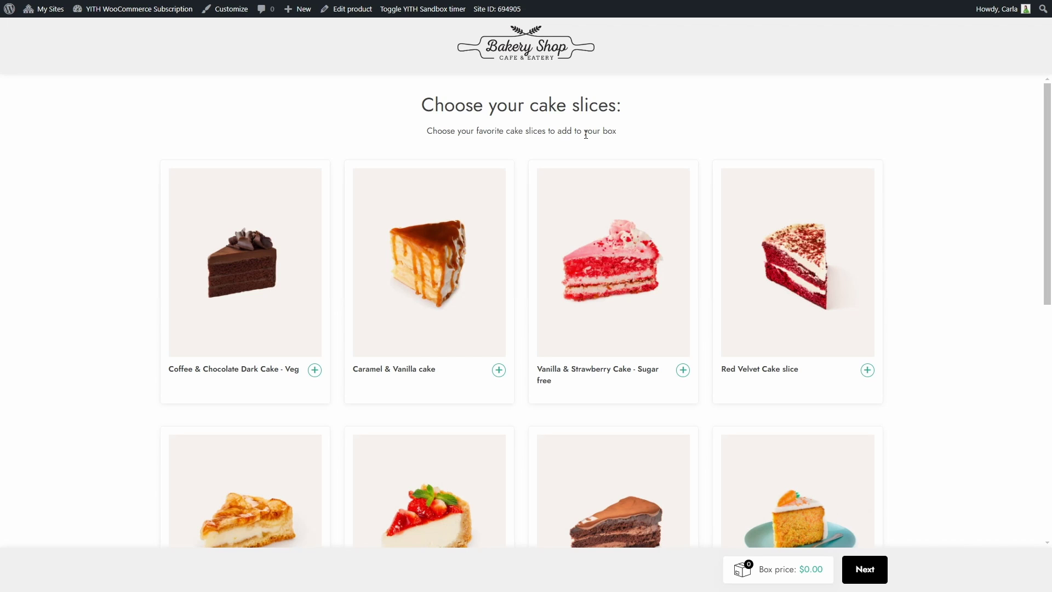
scroll(230, 296, down, 7)
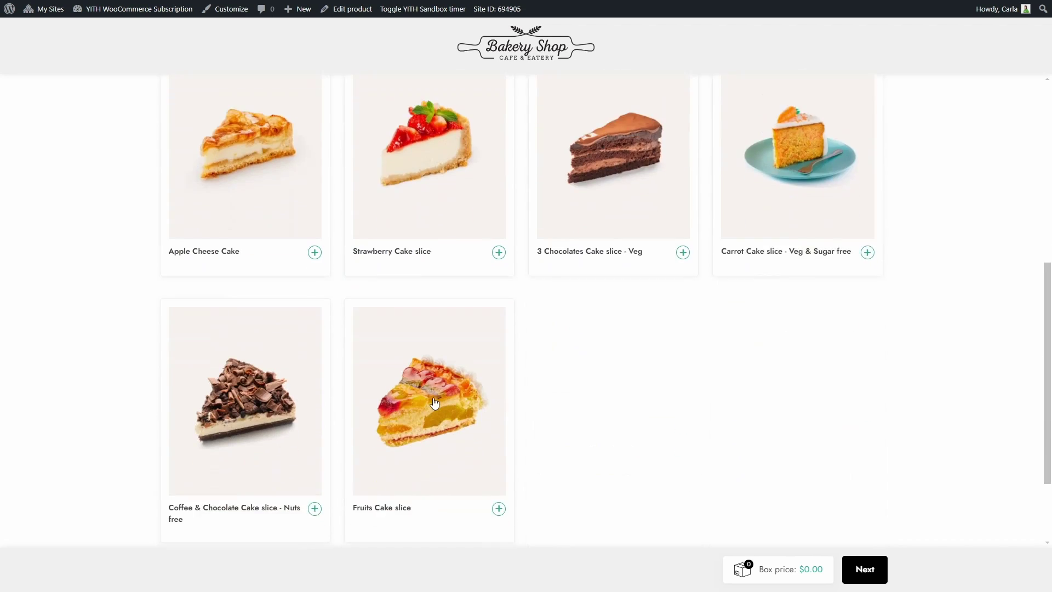
scroll(432, 402, down, 2)
scroll(370, 403, down, 7)
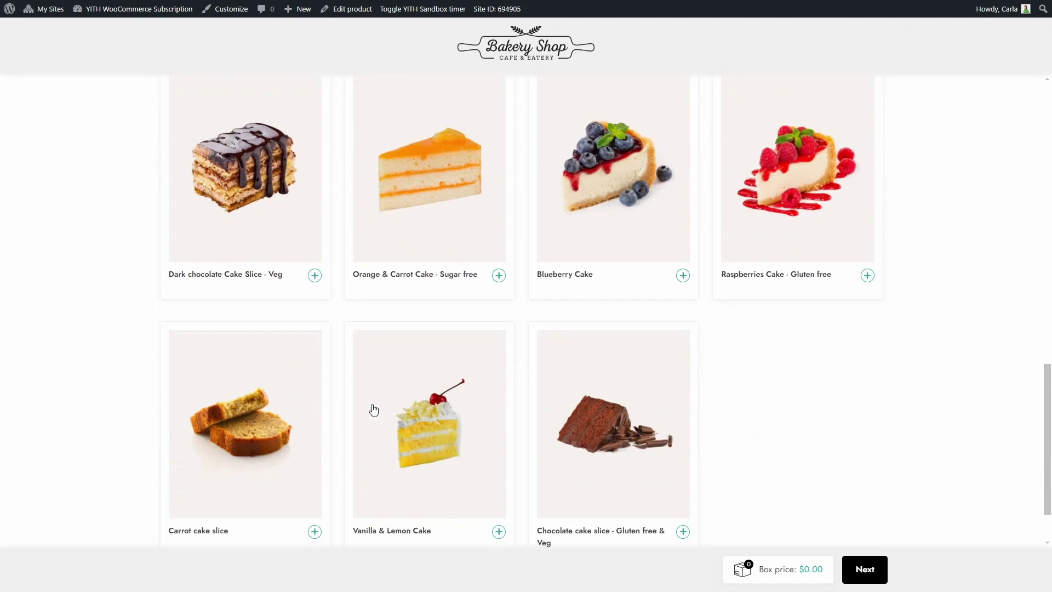
scroll(373, 410, down, 1)
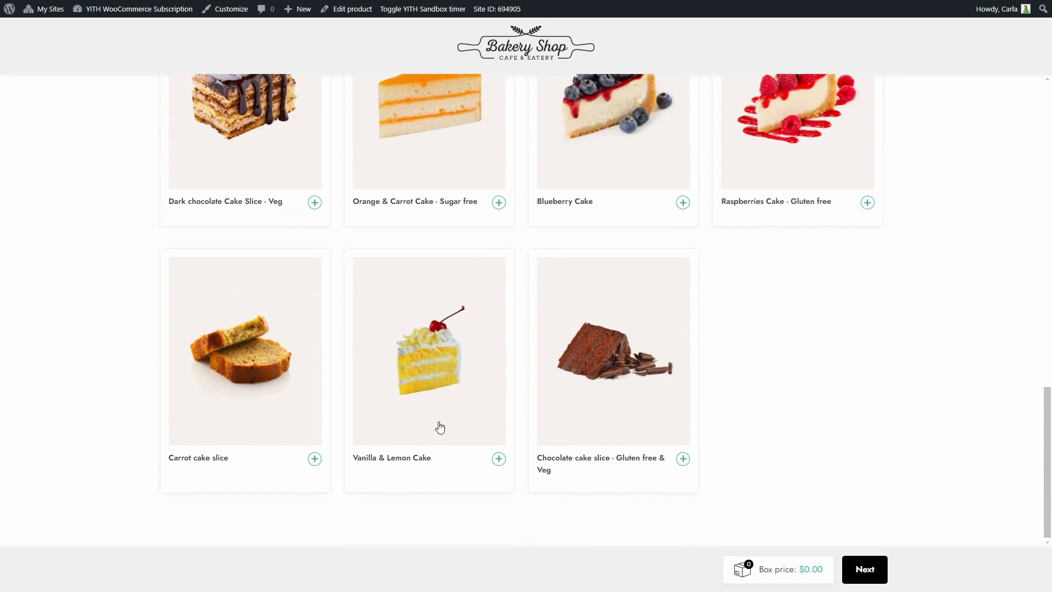
click(683, 459)
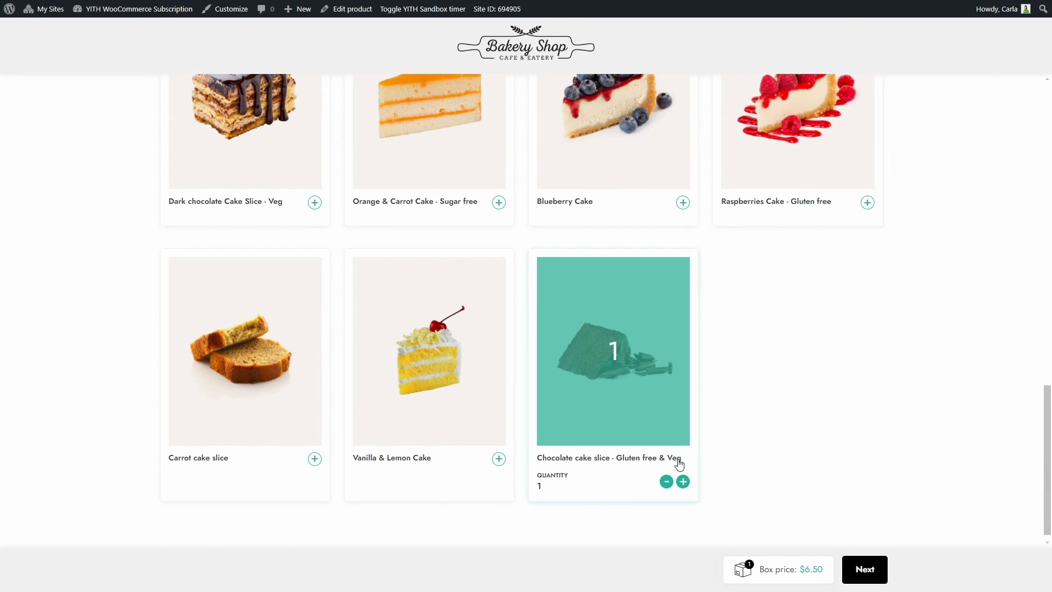
Add one Honey & Fig vanilla muffin in the muffins and cupcakes step and try to continue past it.
click(854, 568)
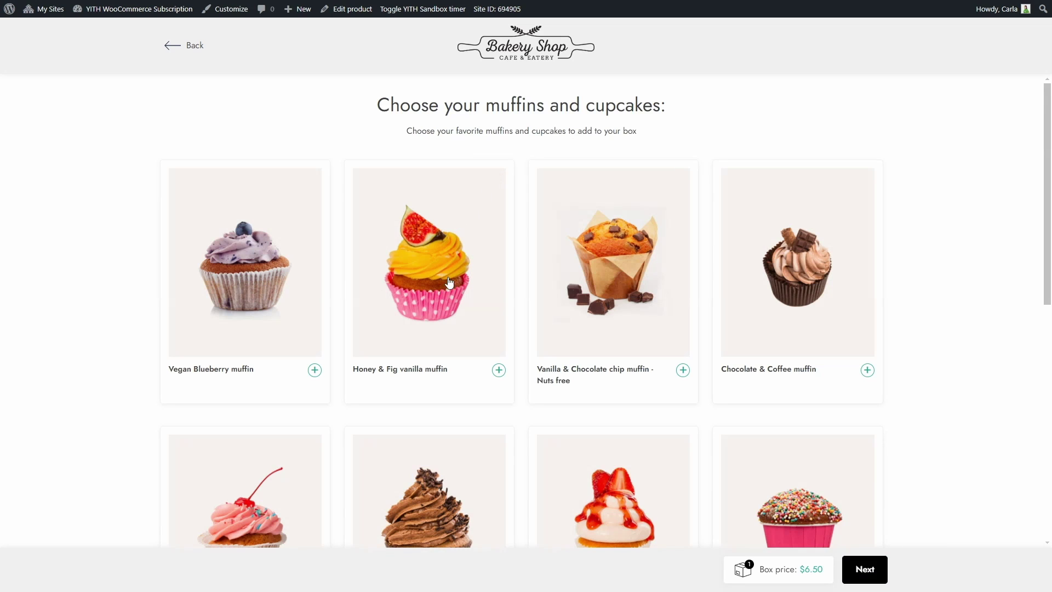
click(496, 372)
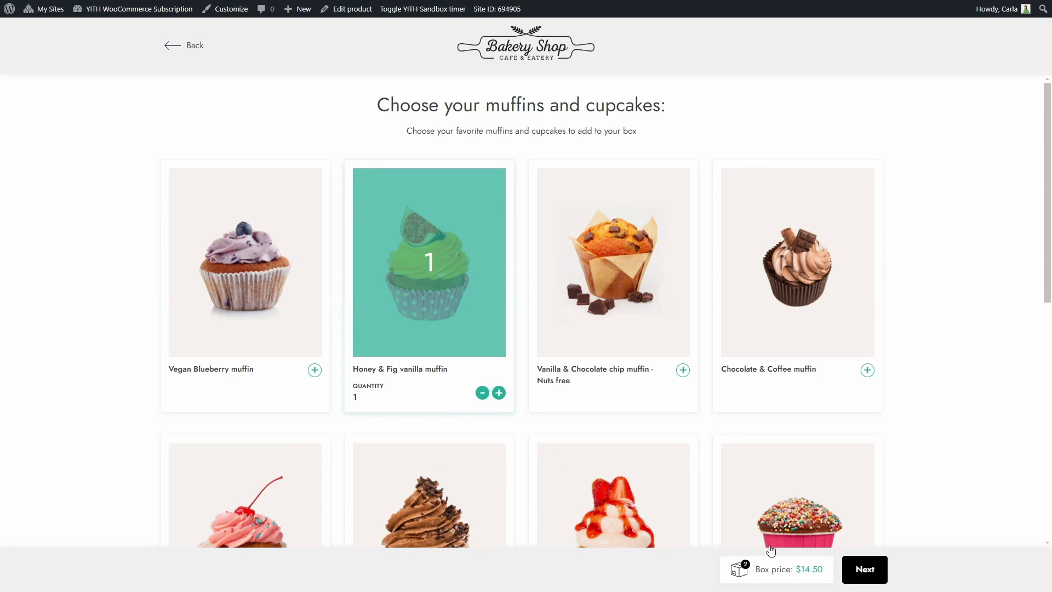
click(863, 572)
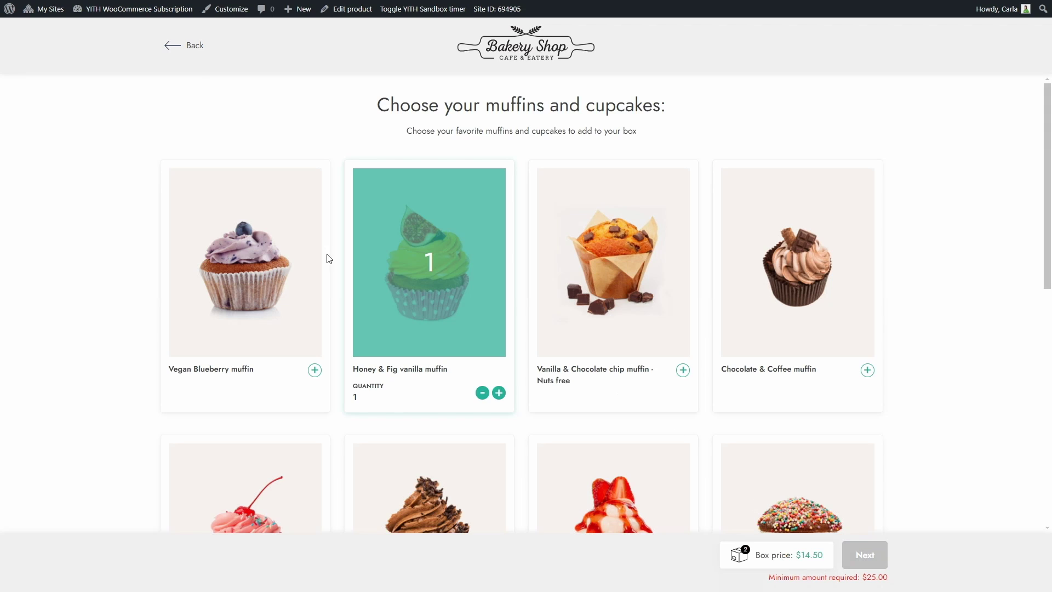
Return to the cake slices step and add one Vanilla & Lemon Cake and one Carrot cake slice to the box.
click(190, 52)
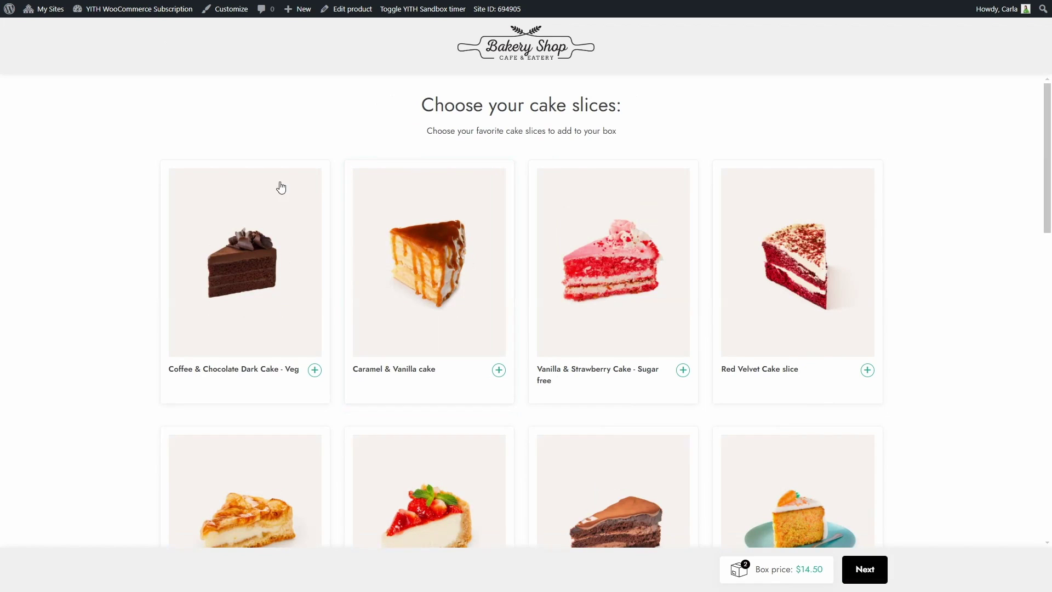
scroll(564, 408, down, 6)
scroll(570, 408, down, 8)
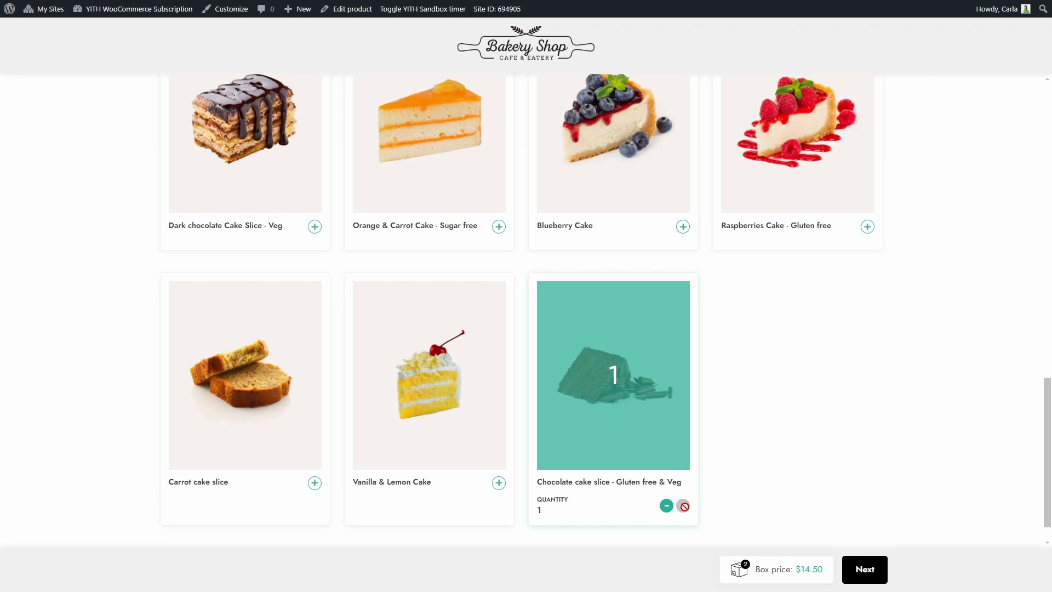
click(499, 483)
click(315, 483)
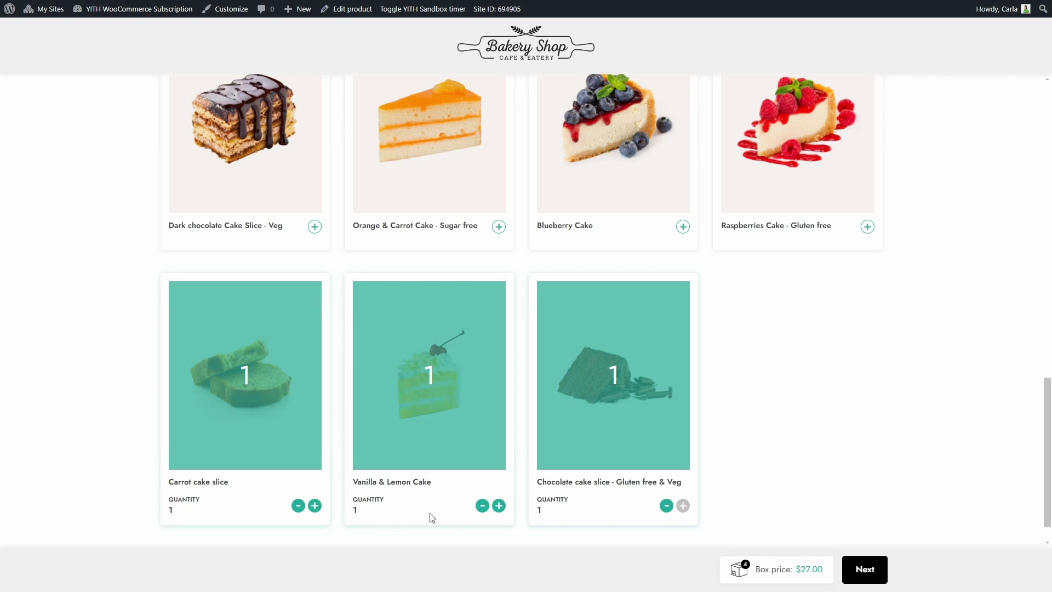
Continue past the muffins and cupcakes step to the box summary and proceed to checkout.
click(852, 573)
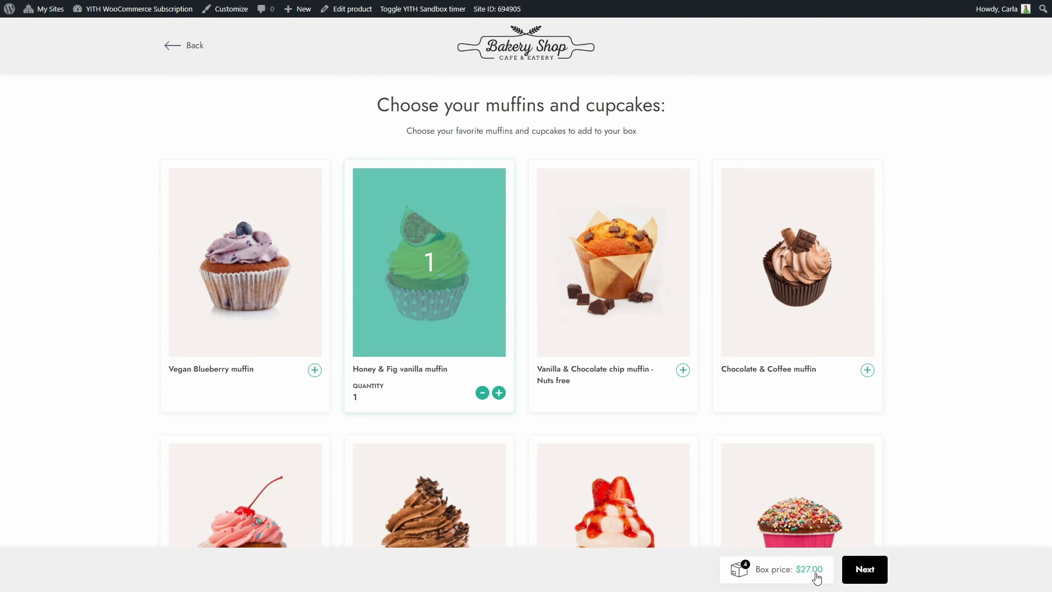
click(862, 582)
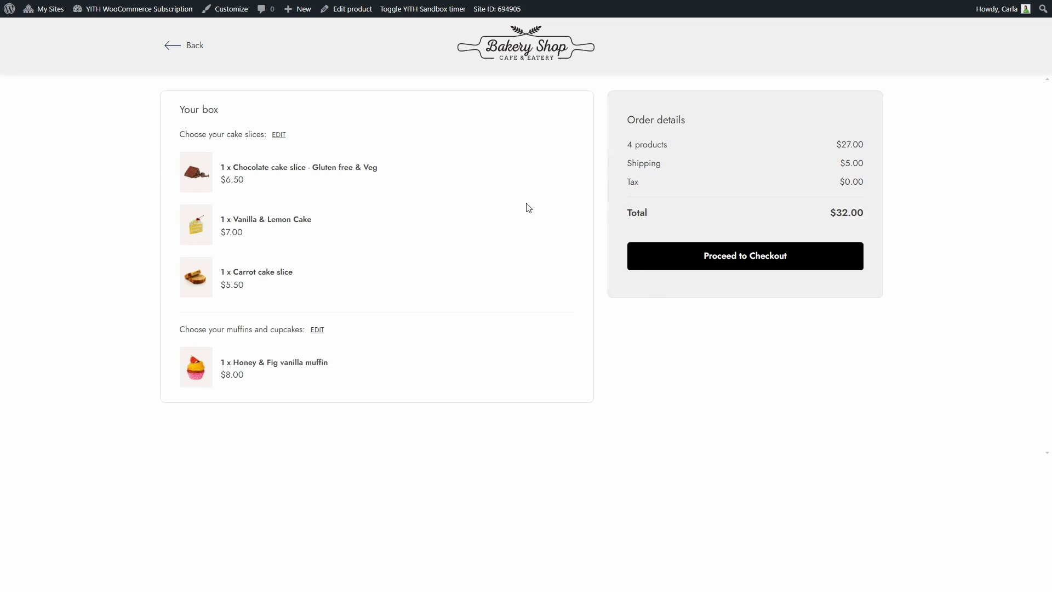
click(743, 270)
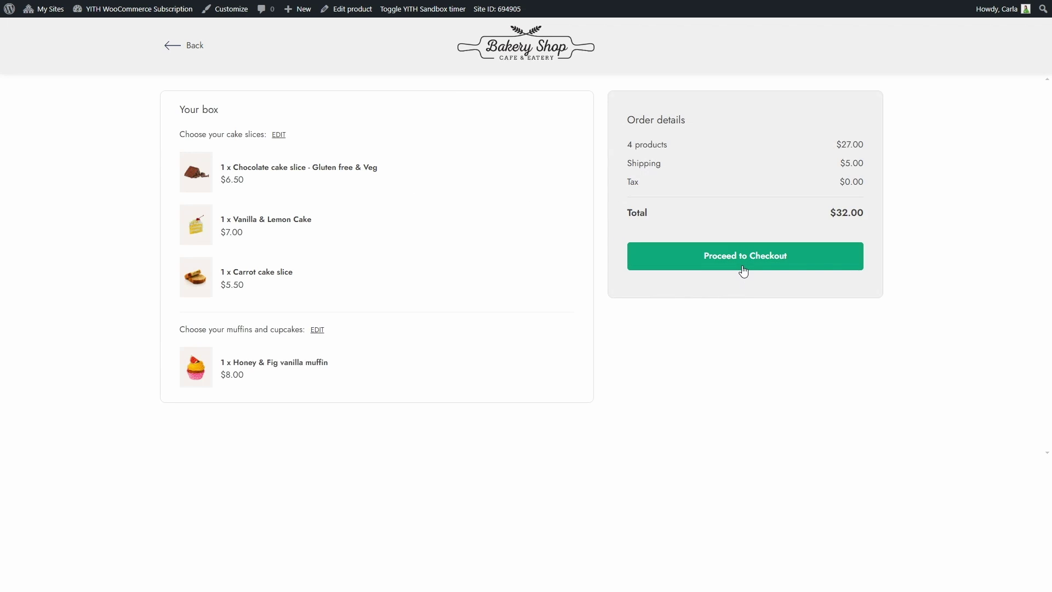